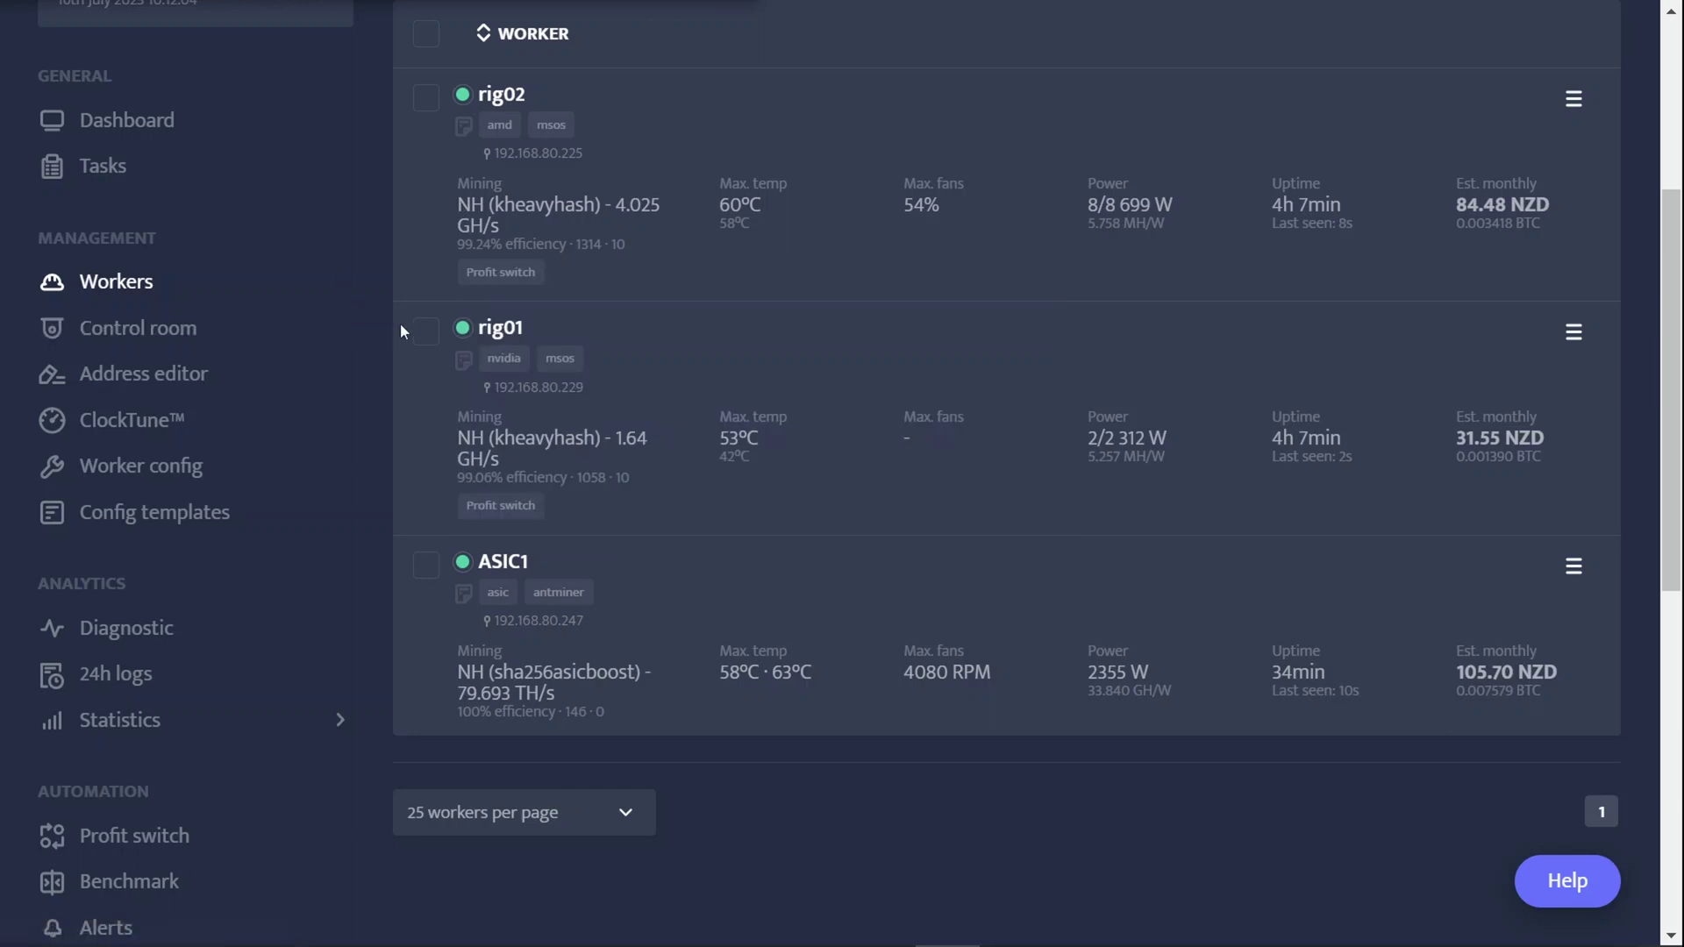
- Check rig01's kheavyhash mining info, then bring up Zelcore's Mining wallet showing Kaspa (0 KAS)
mouse_move(586, 434)
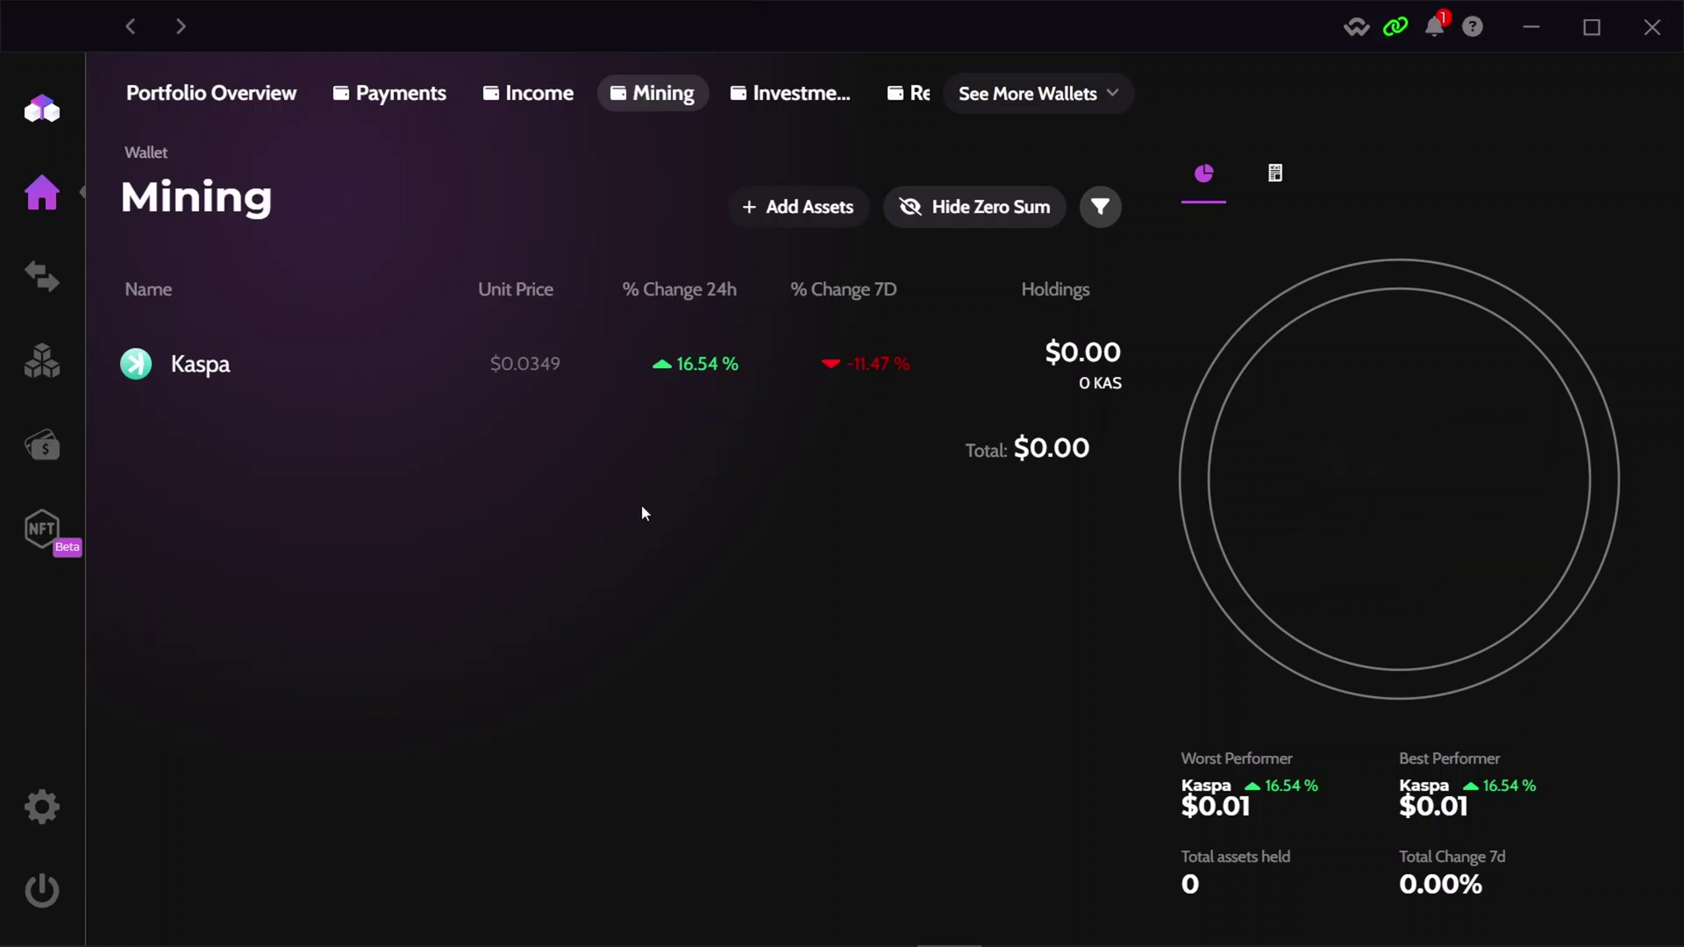
- Display the Kaspa receive address for Zelcore's Mining wallet
click(208, 372)
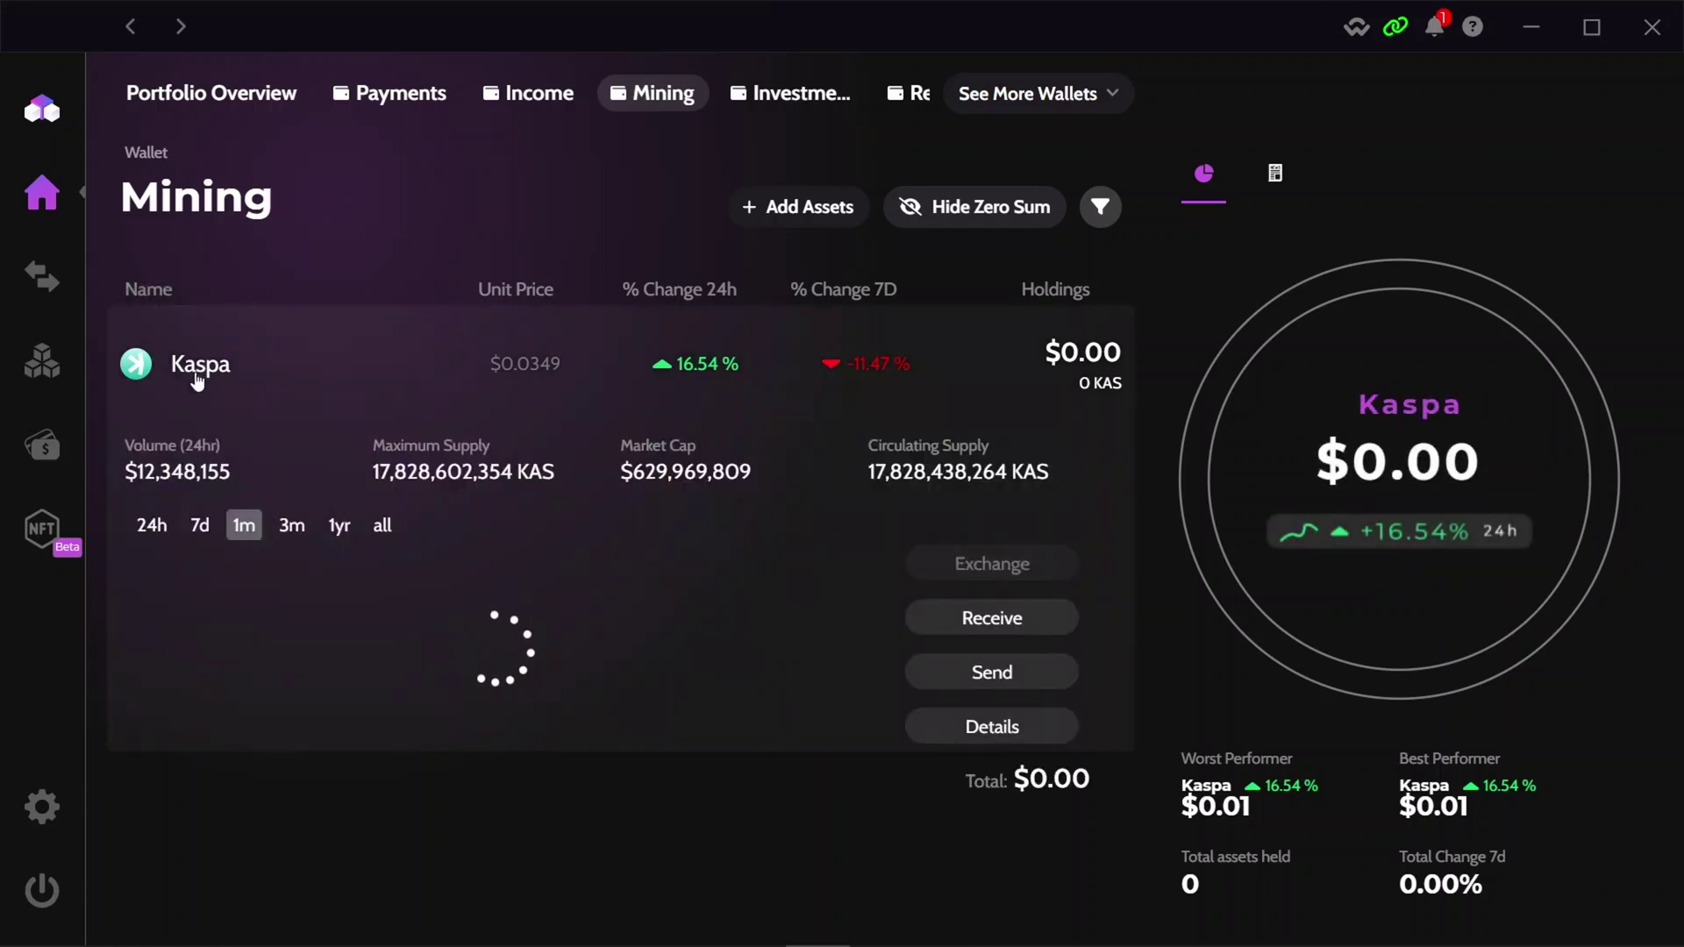
click(934, 625)
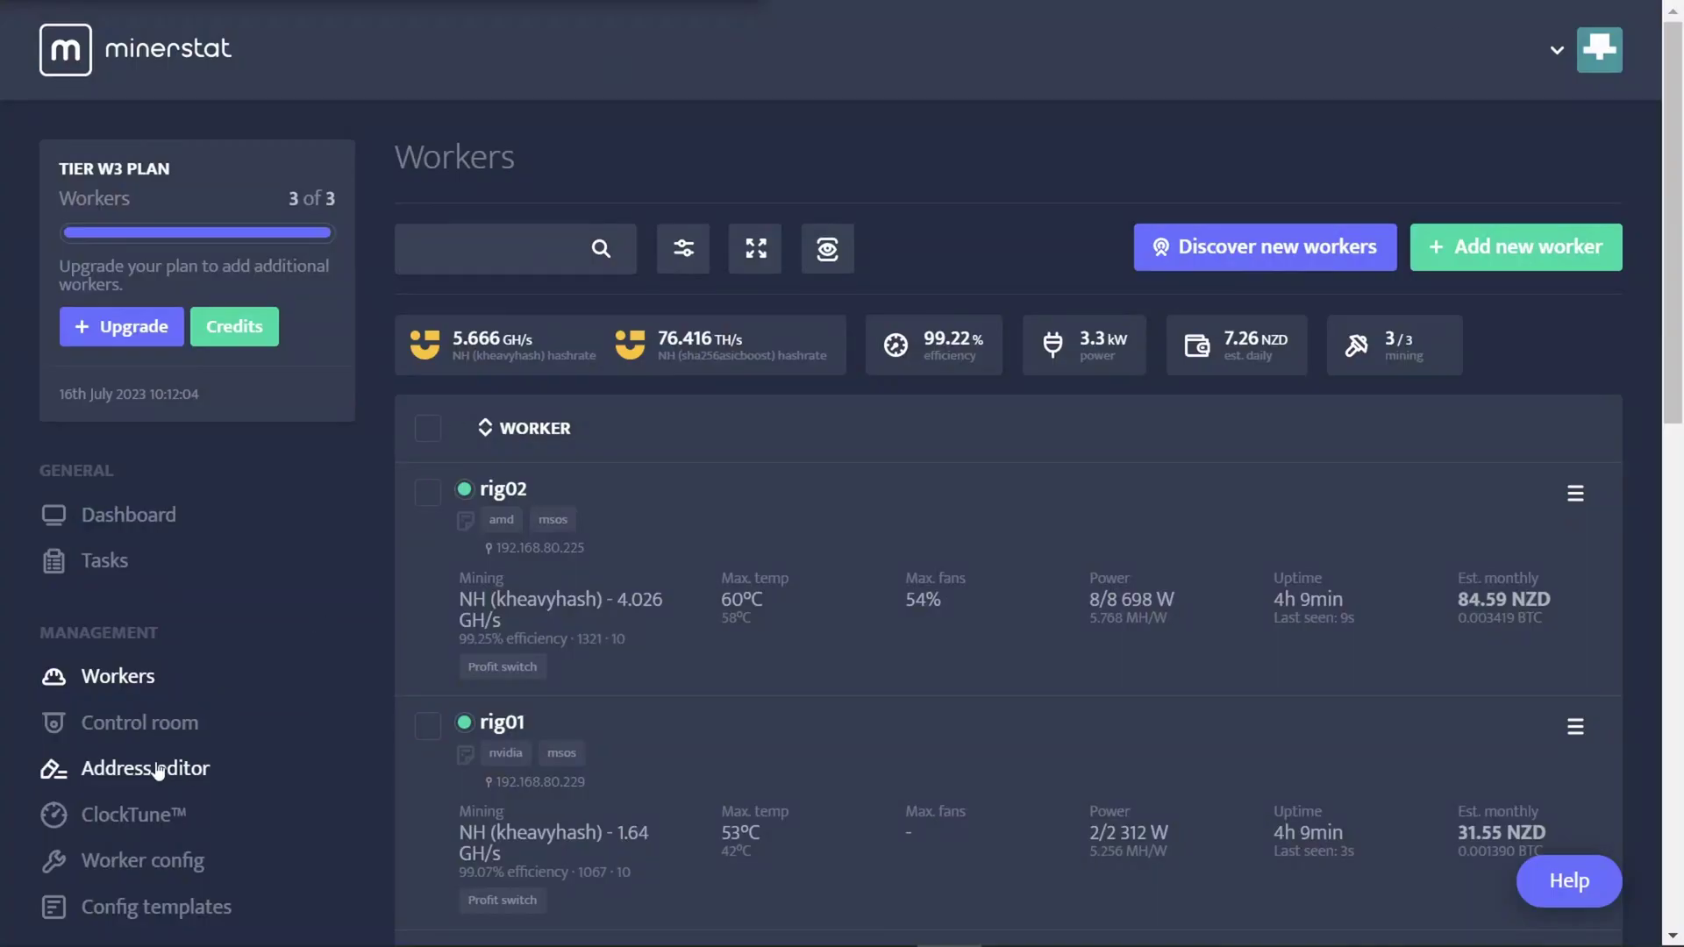
- Add wallet ZELCORE-KASPA with the pasted Zelcore Kaspa address, its 'kaspa:' prefix removed
click(151, 778)
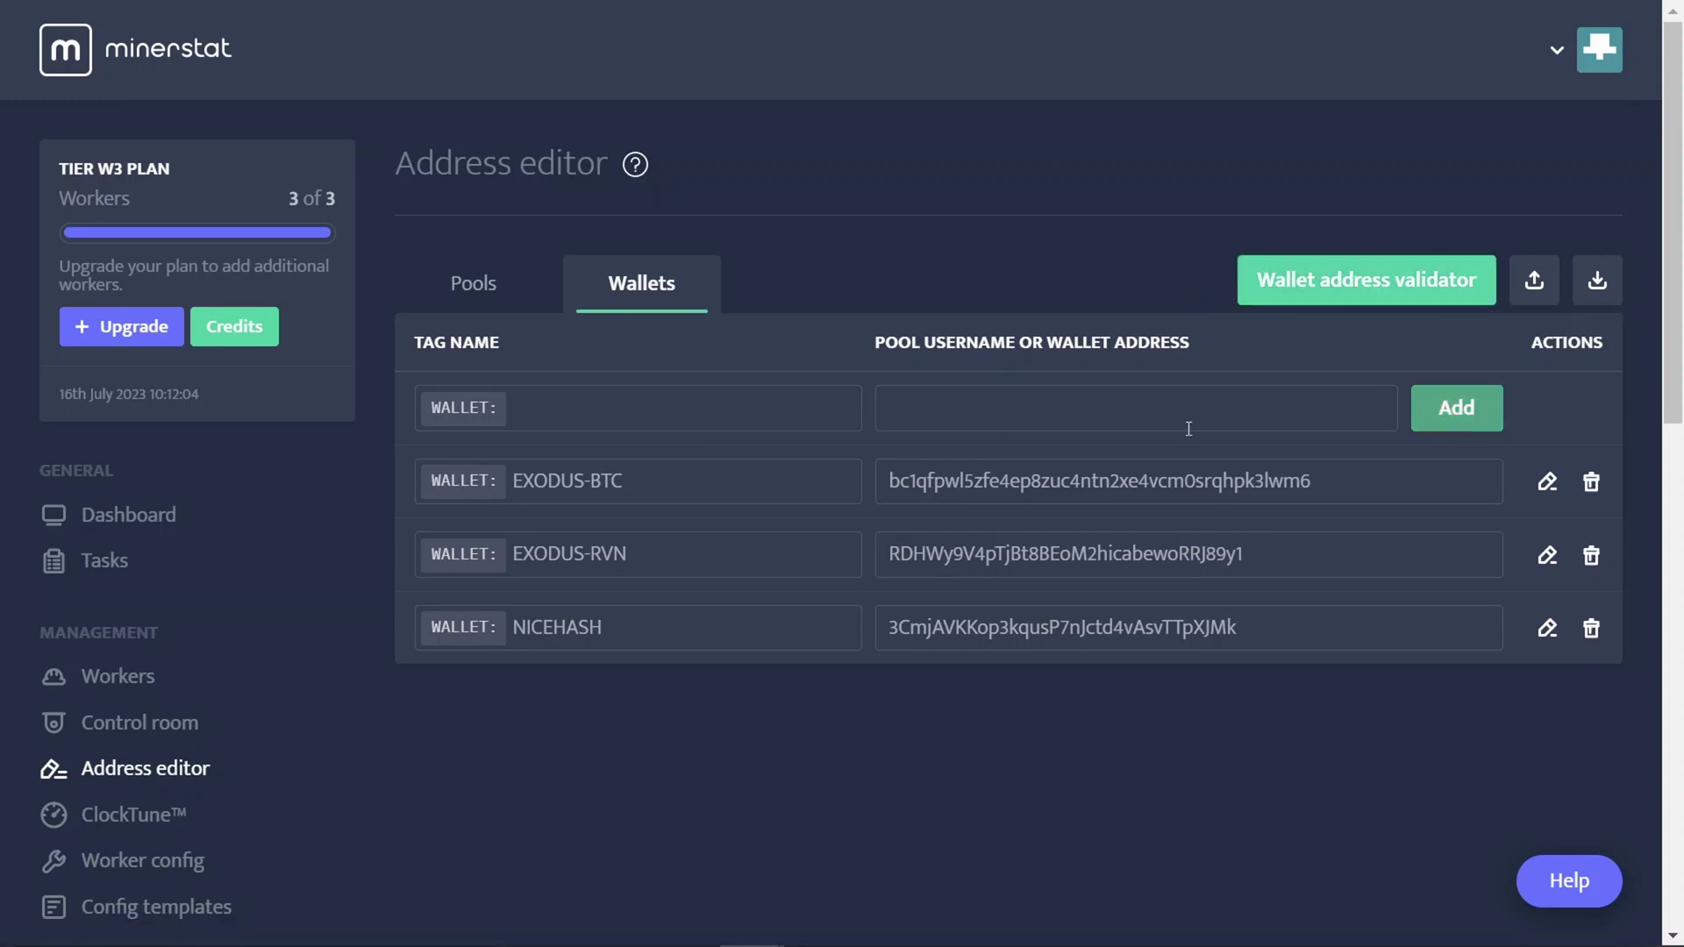
click(709, 426)
text(ZELCORE-KASPA)
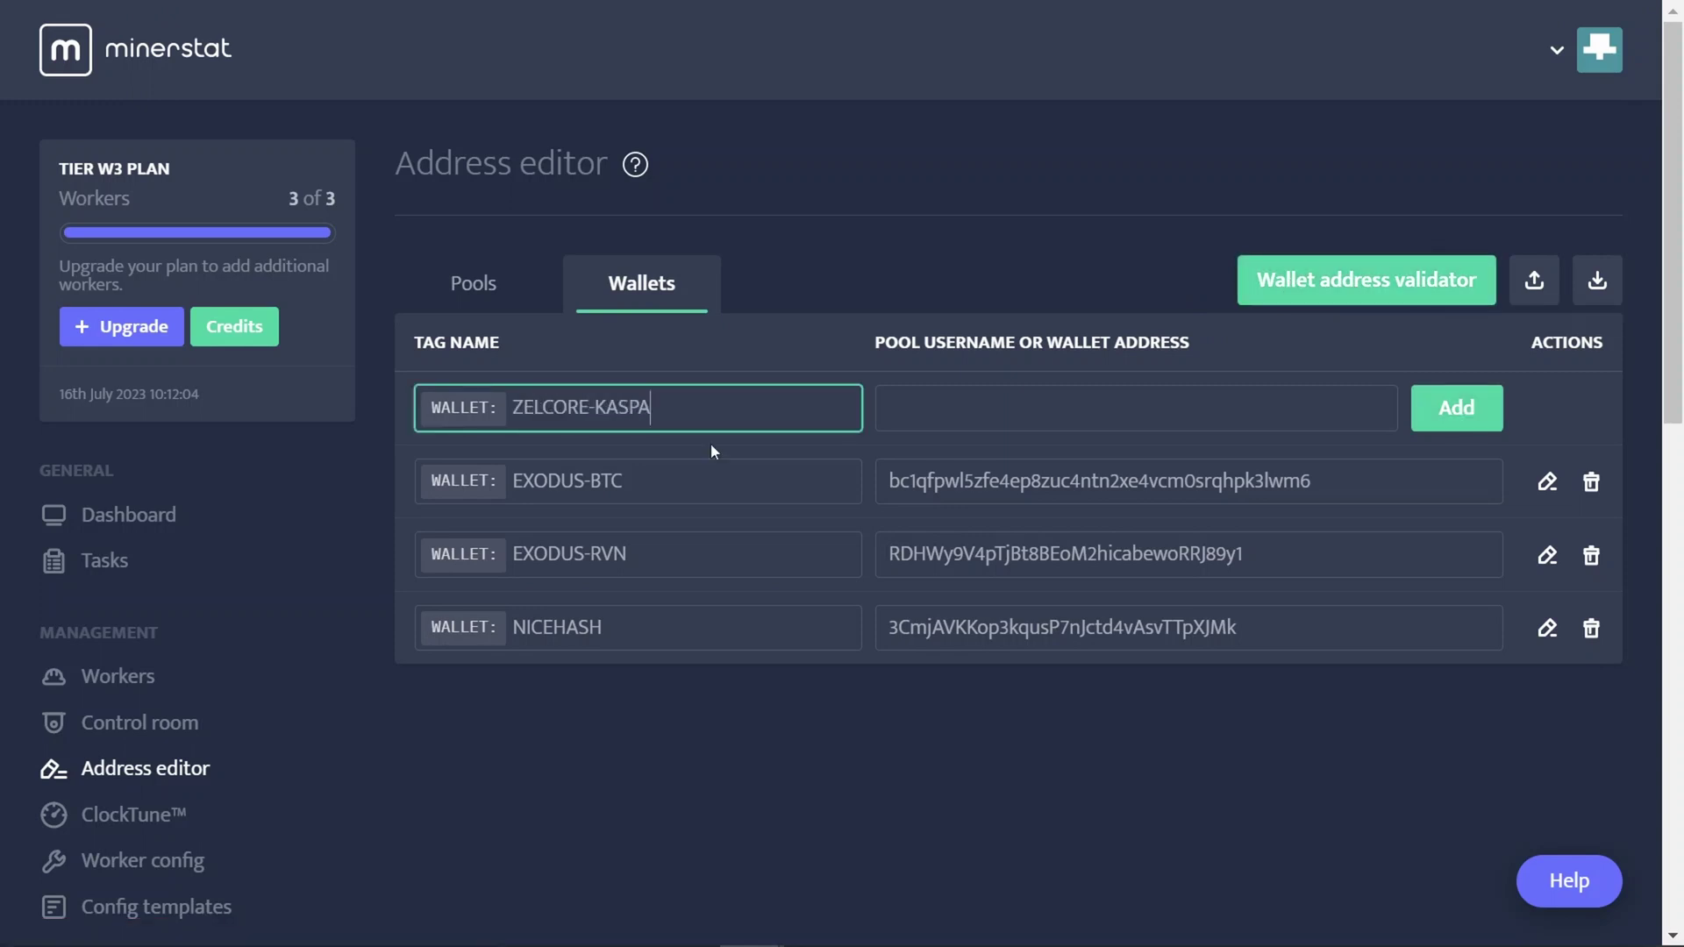
key(Tab)
key(ctrl+v)
key(Home)
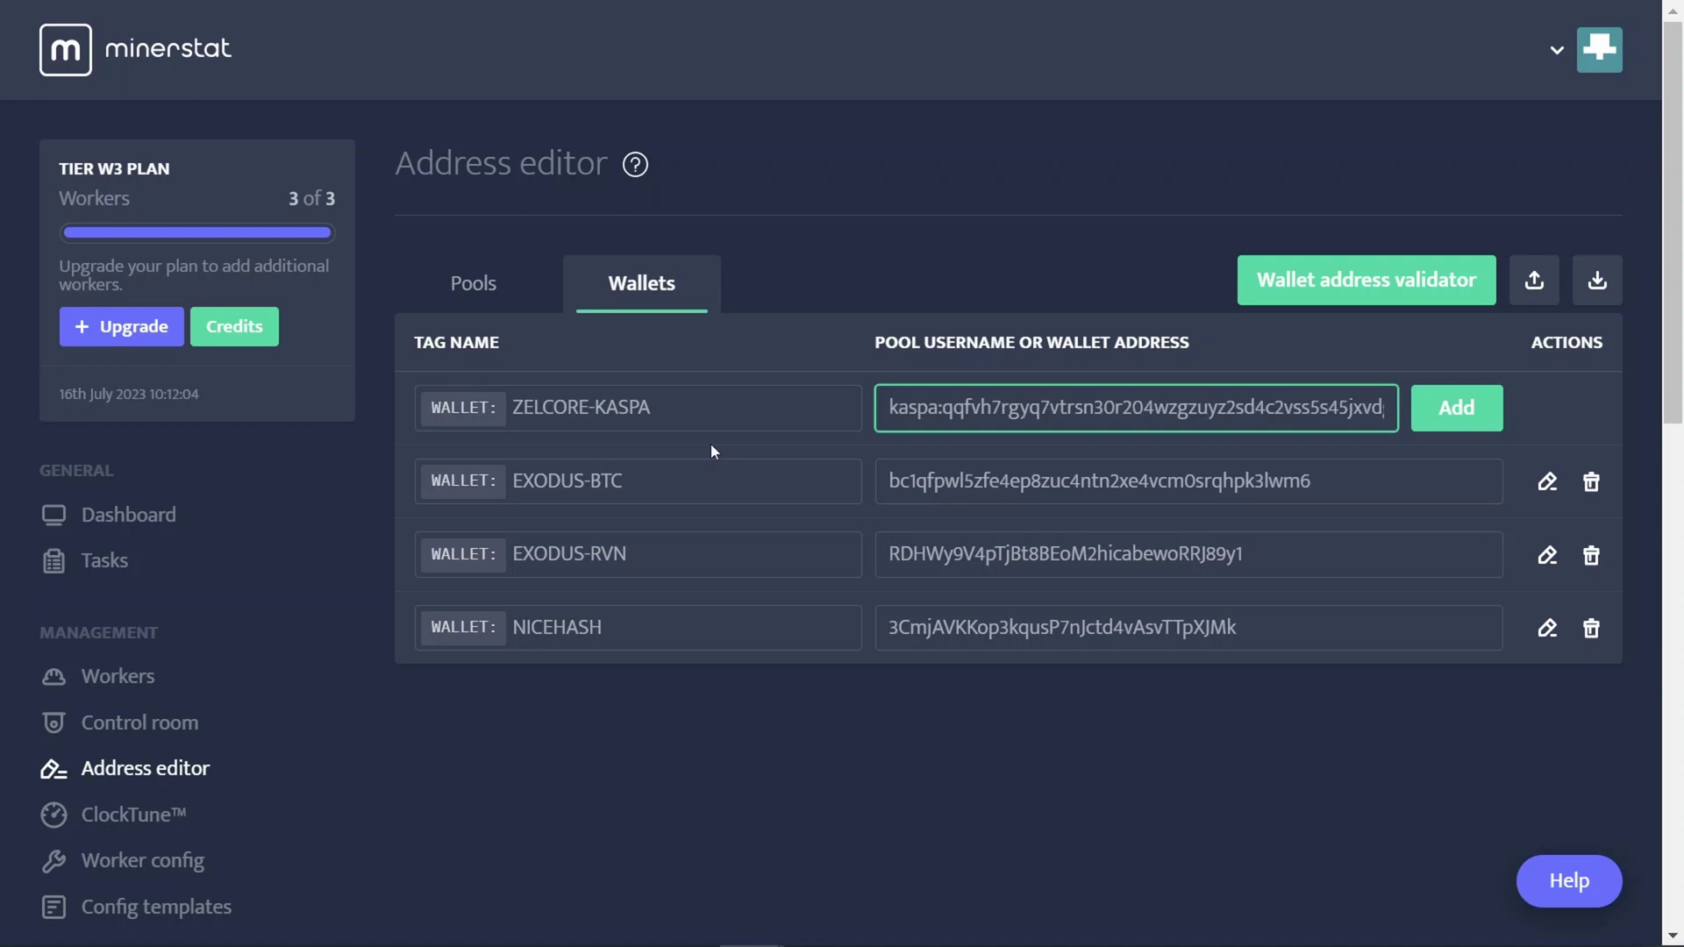
key(shift+Right)
key(shift+Right)
key(shift+Right)
key(shift+Right)
key(shift+Right)
key(shift+Right)
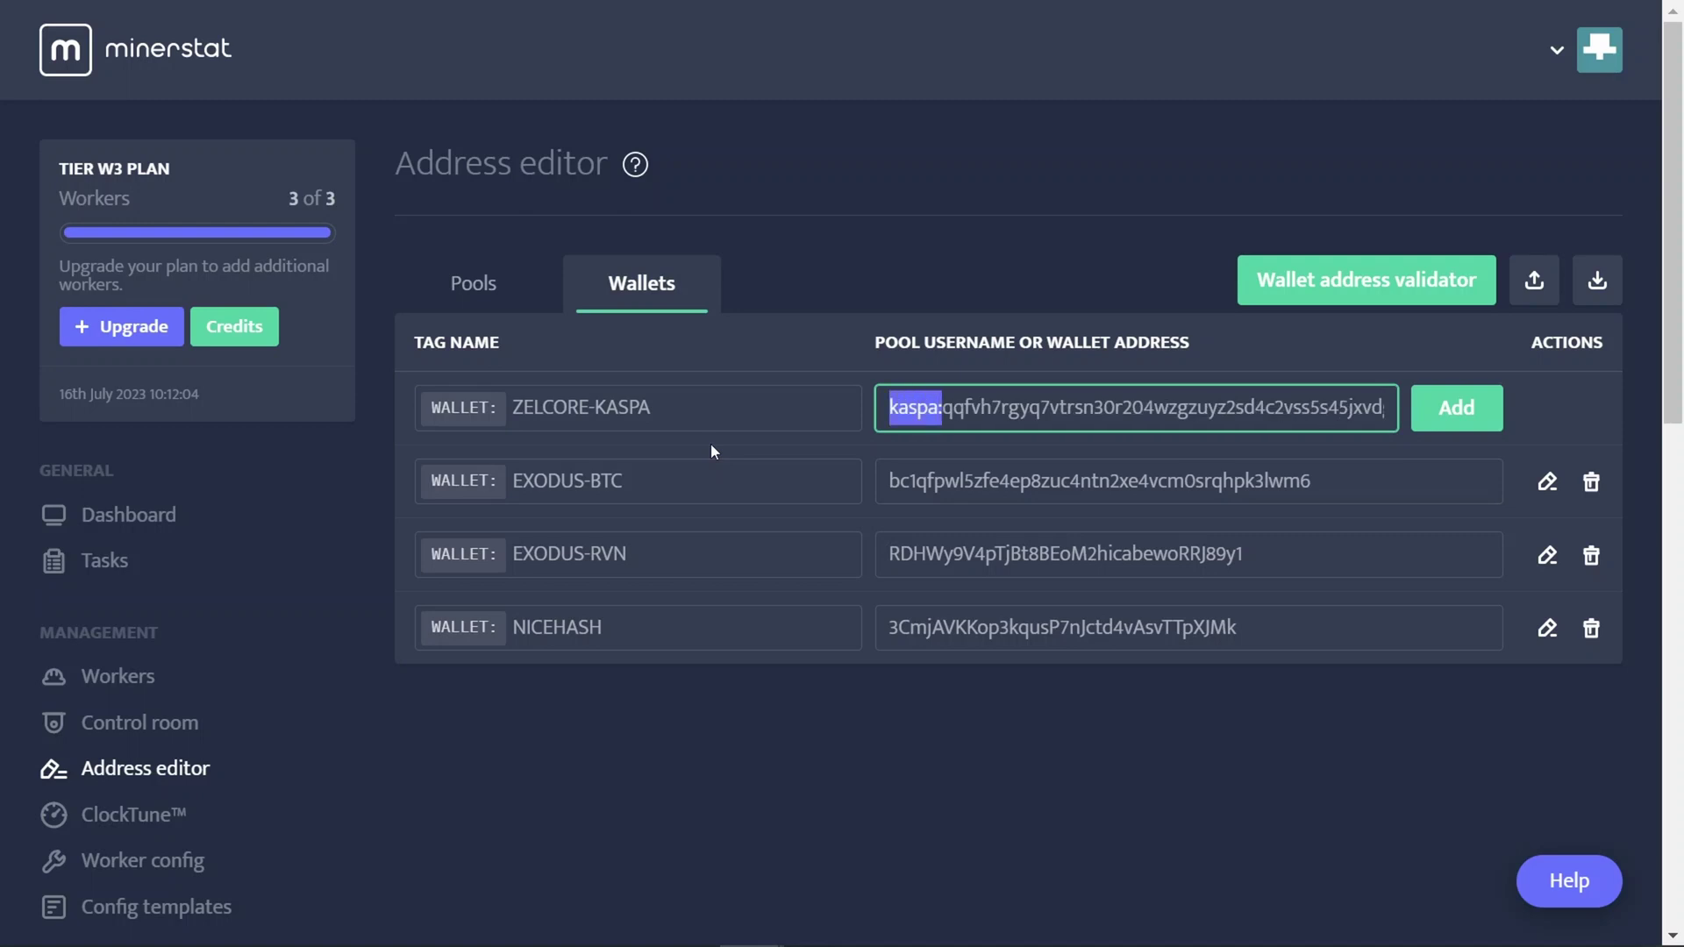
key(BackSpace)
click(1456, 408)
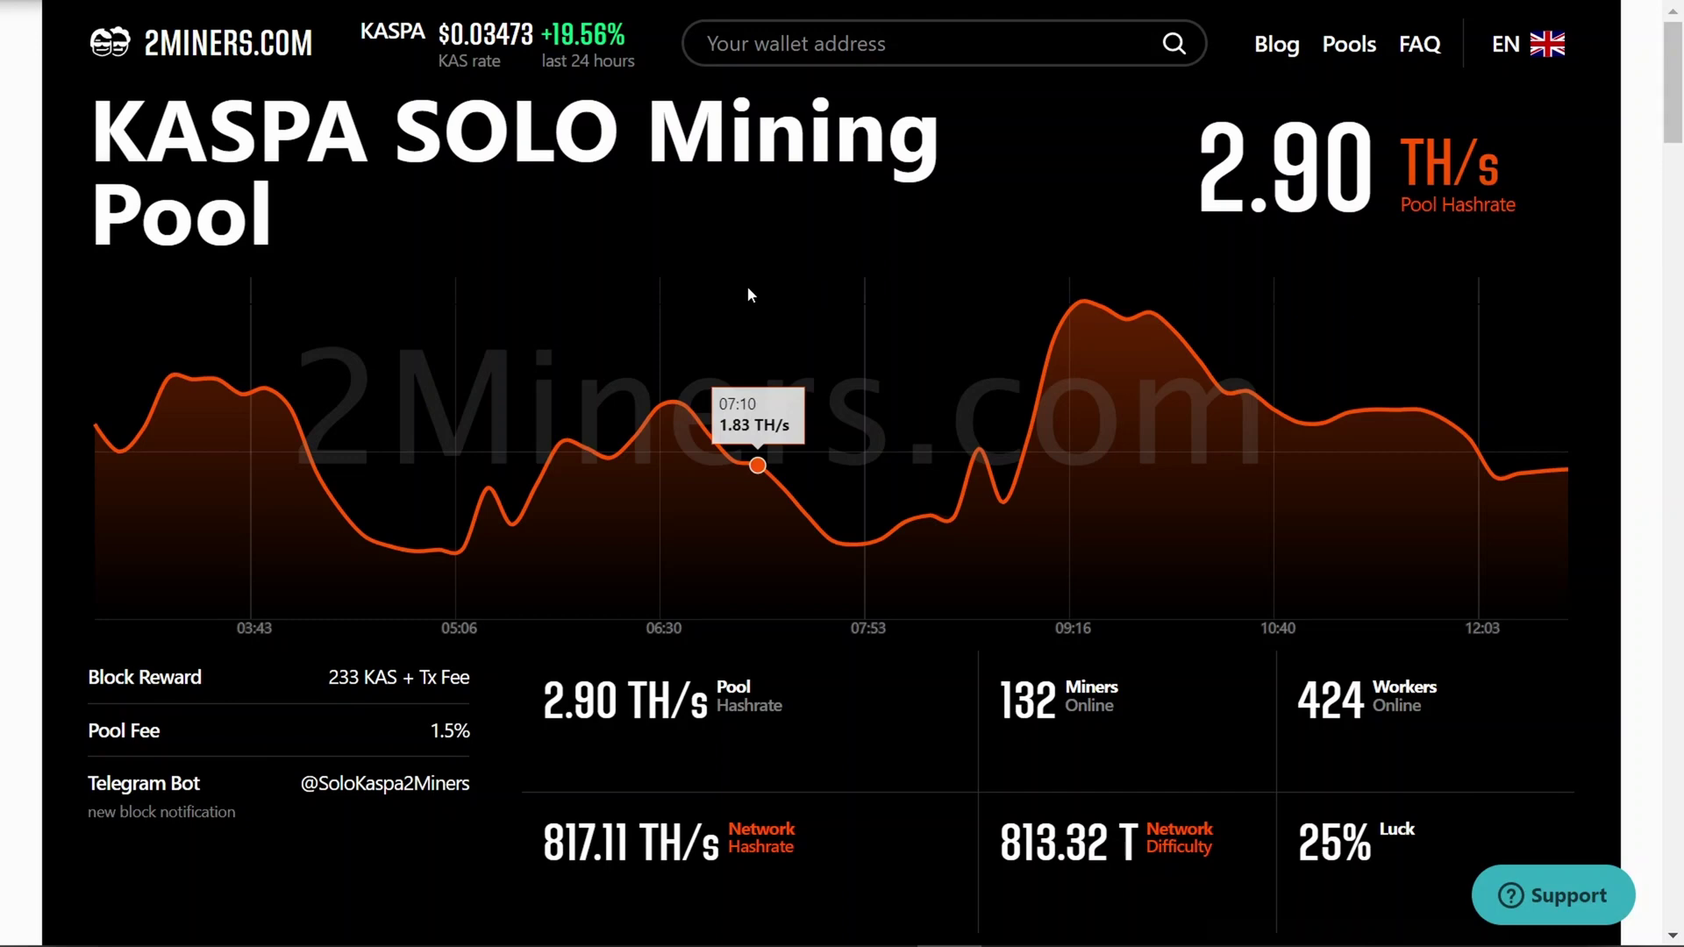
- Select the GPU server address solo-kas.2miners.com:3030 in 2Miners' KASPA SOLO guide
scroll(747, 293, down, 5)
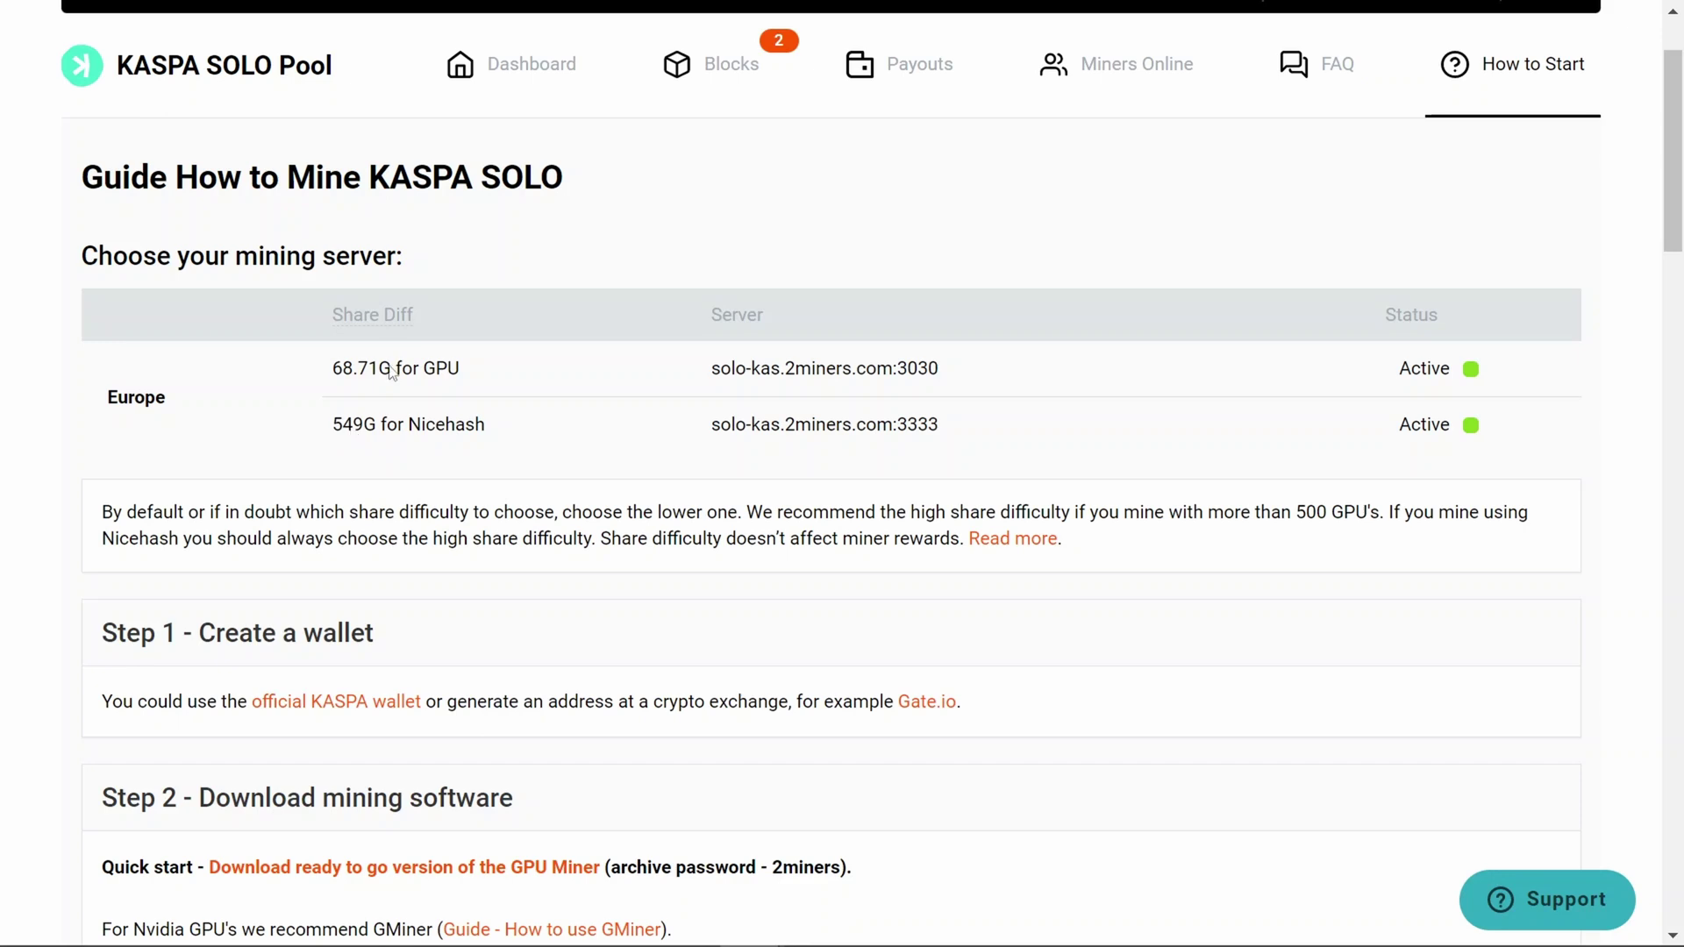
drag(713, 370, 949, 368)
key(ctrl+c)
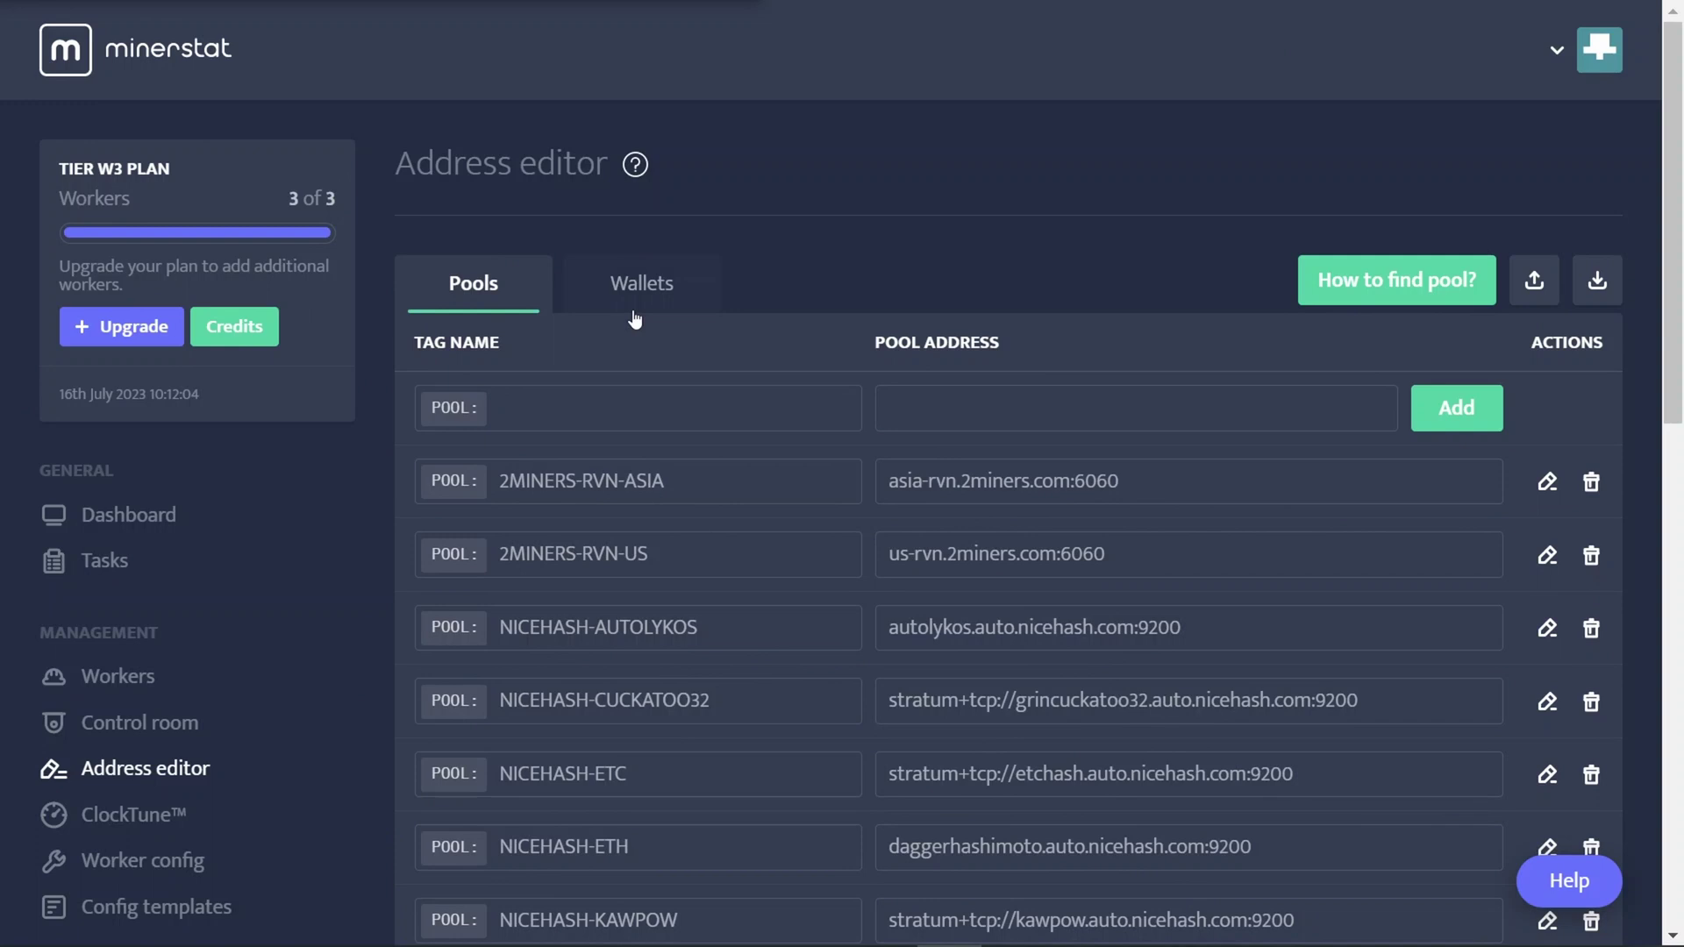
- Add pool 2MINERS-KASPA-SOLO with address solo-kas.2miners.com:3030 in the Address editor
click(639, 416)
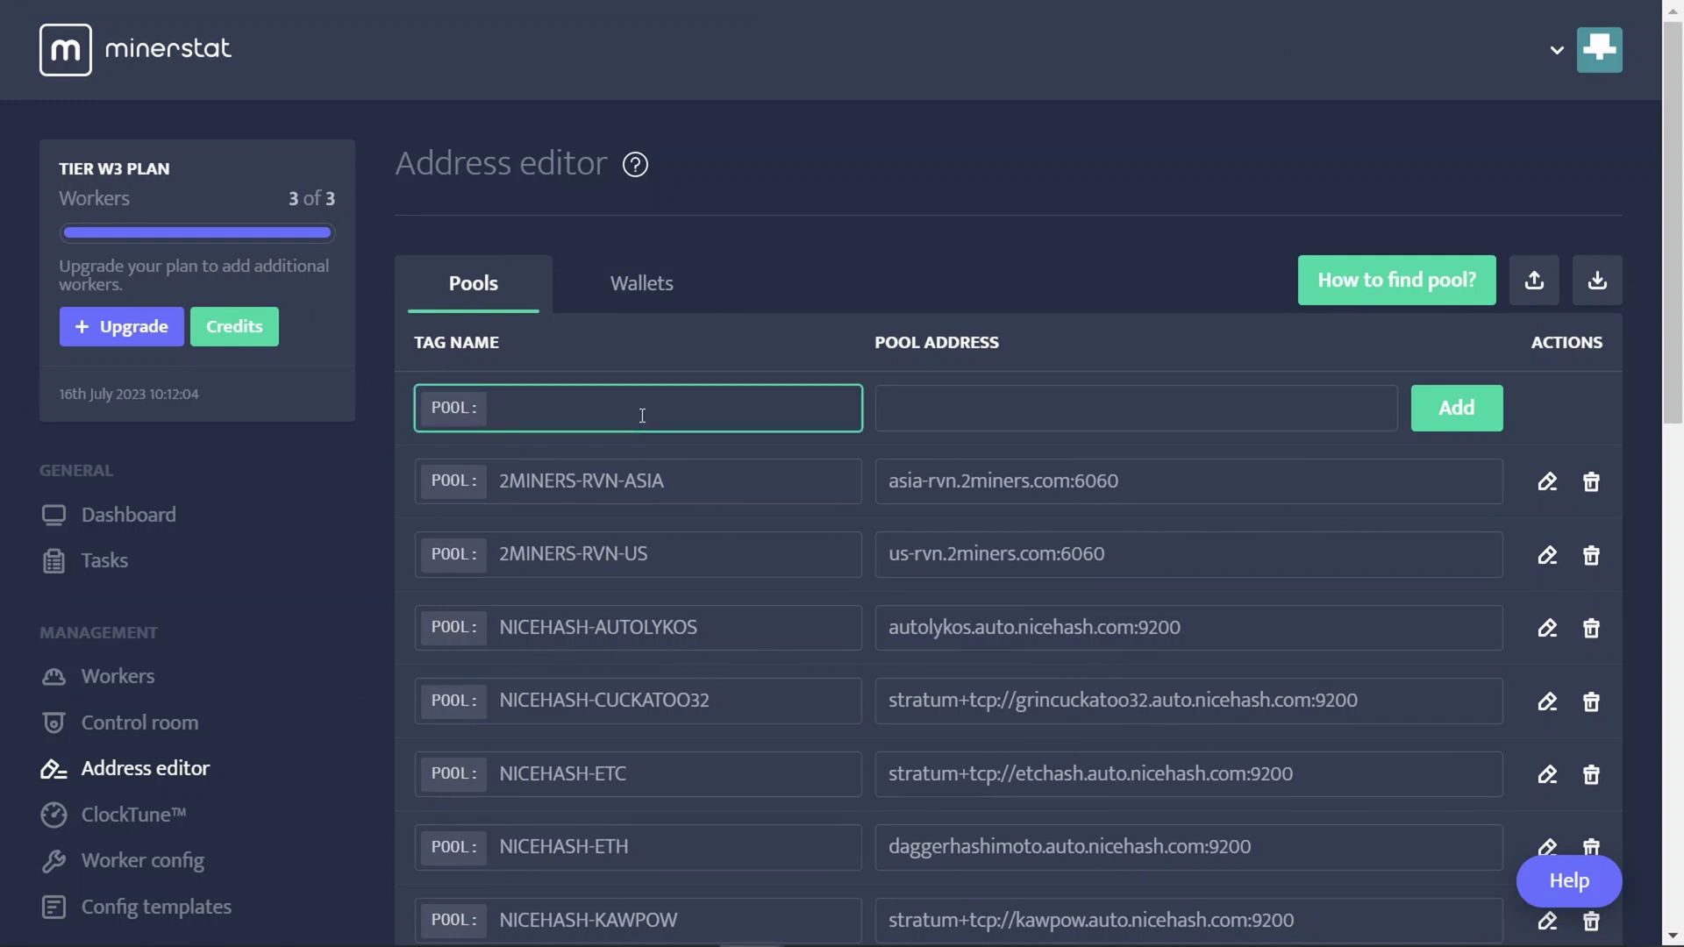
text(2MINERS-KASPA-SOLO)
key(Tab)
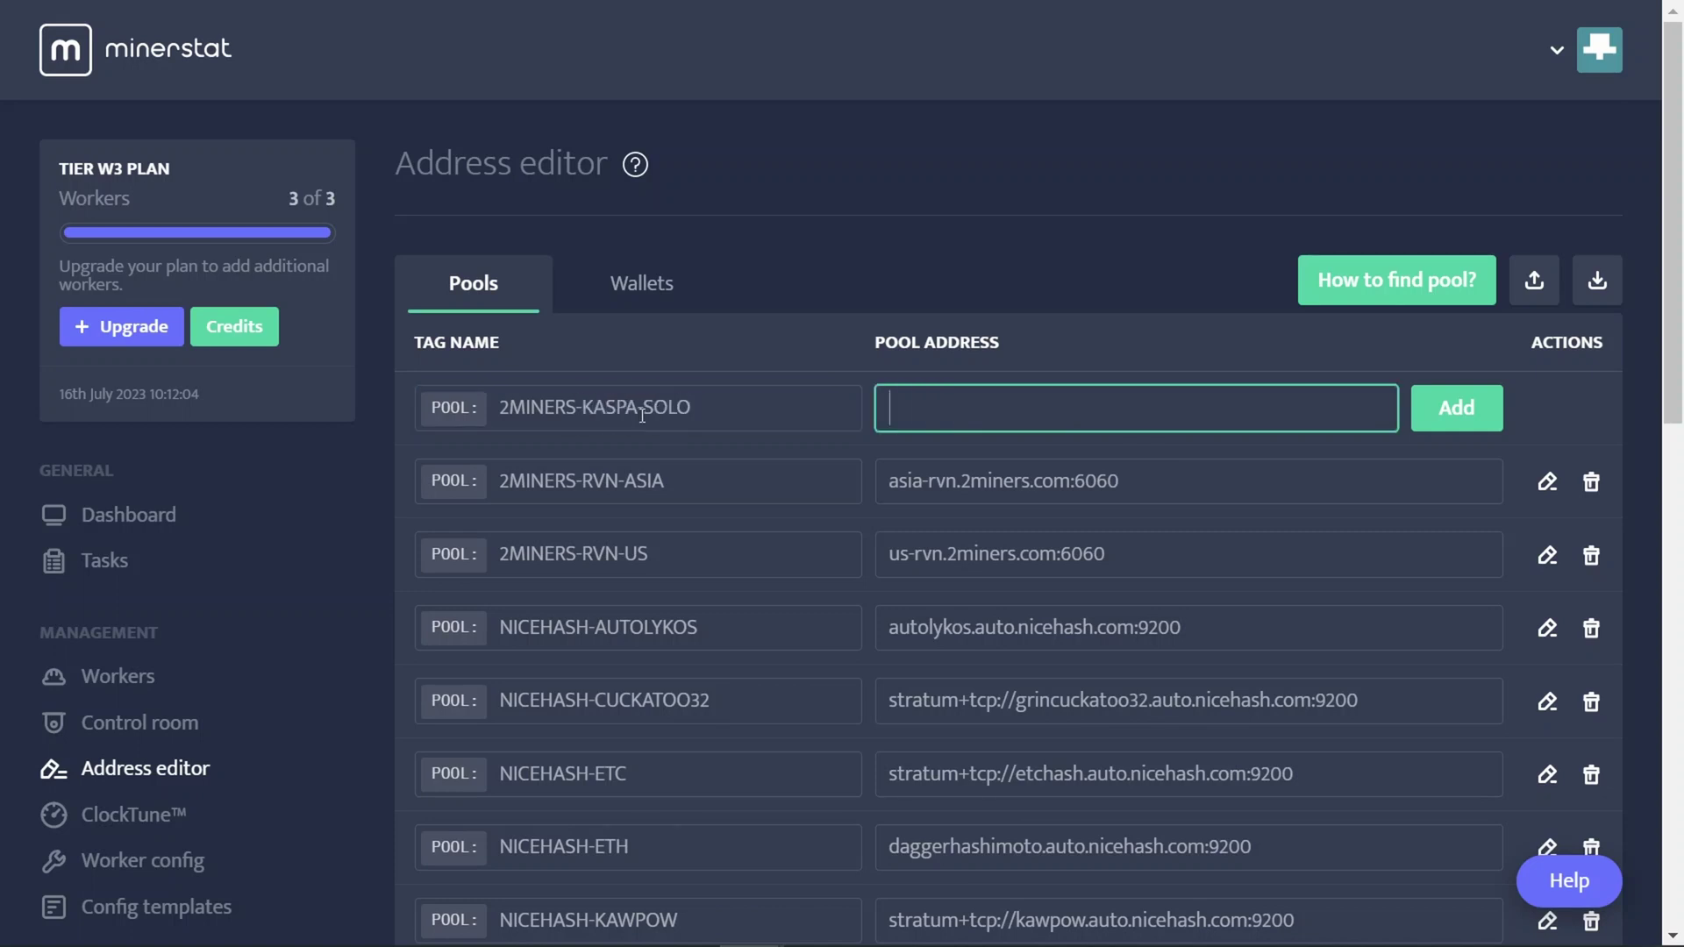
key(ctrl+v)
click(1489, 419)
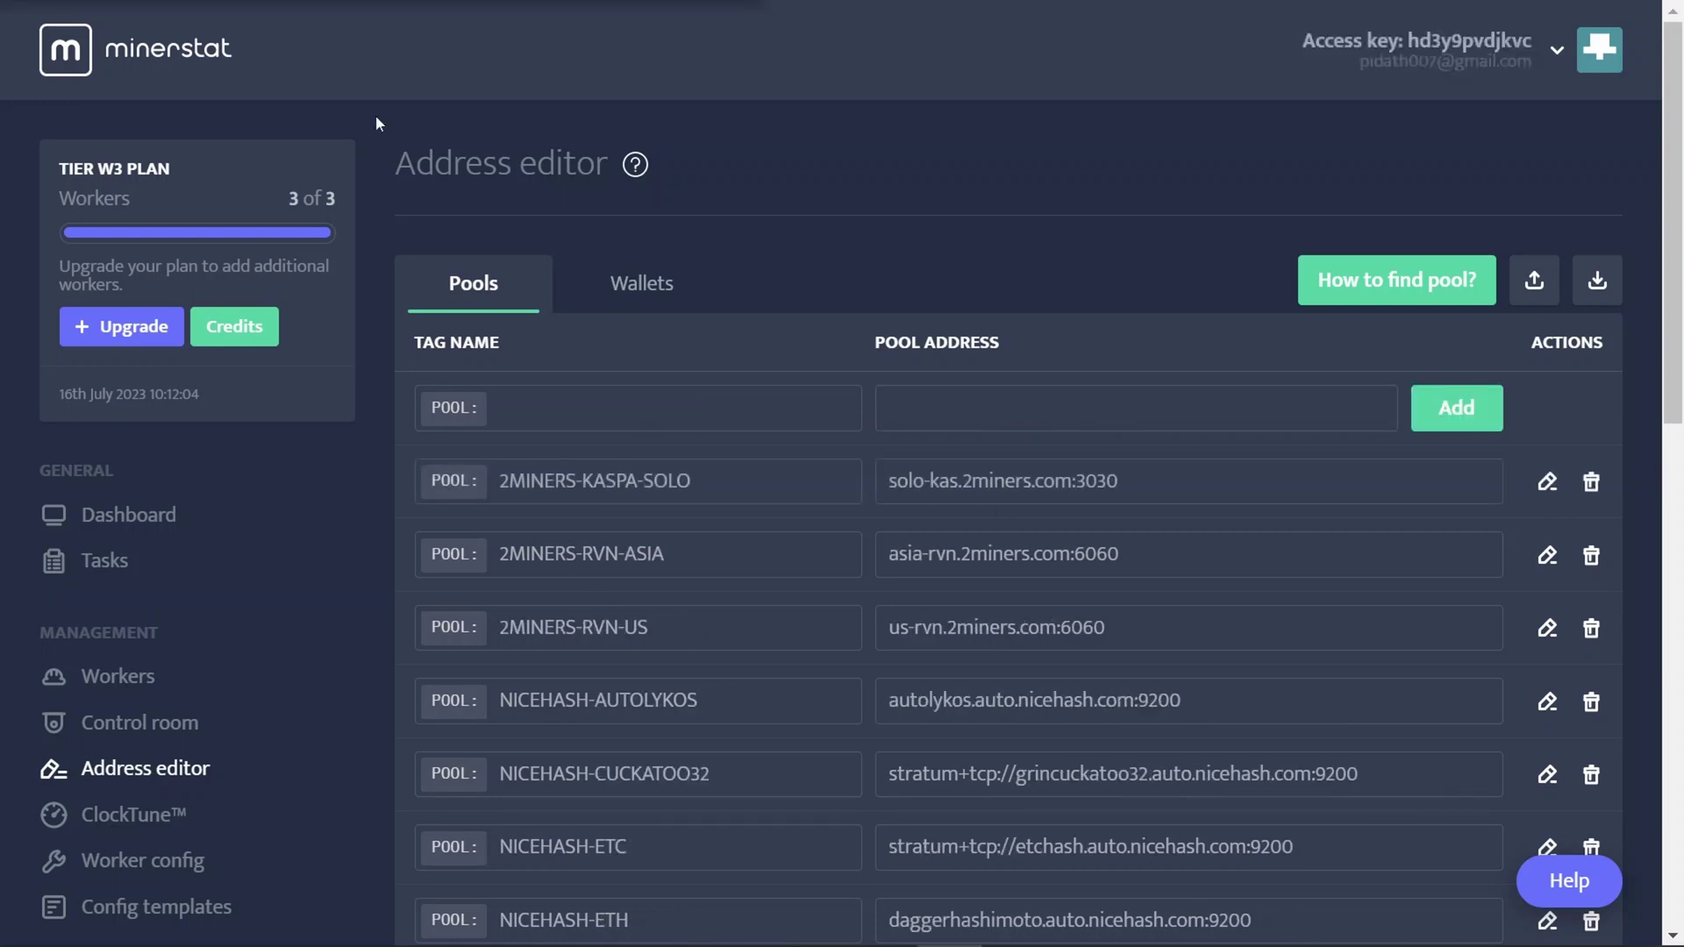
- Go from the Workers list to rig02 and open its config editor
click(140, 684)
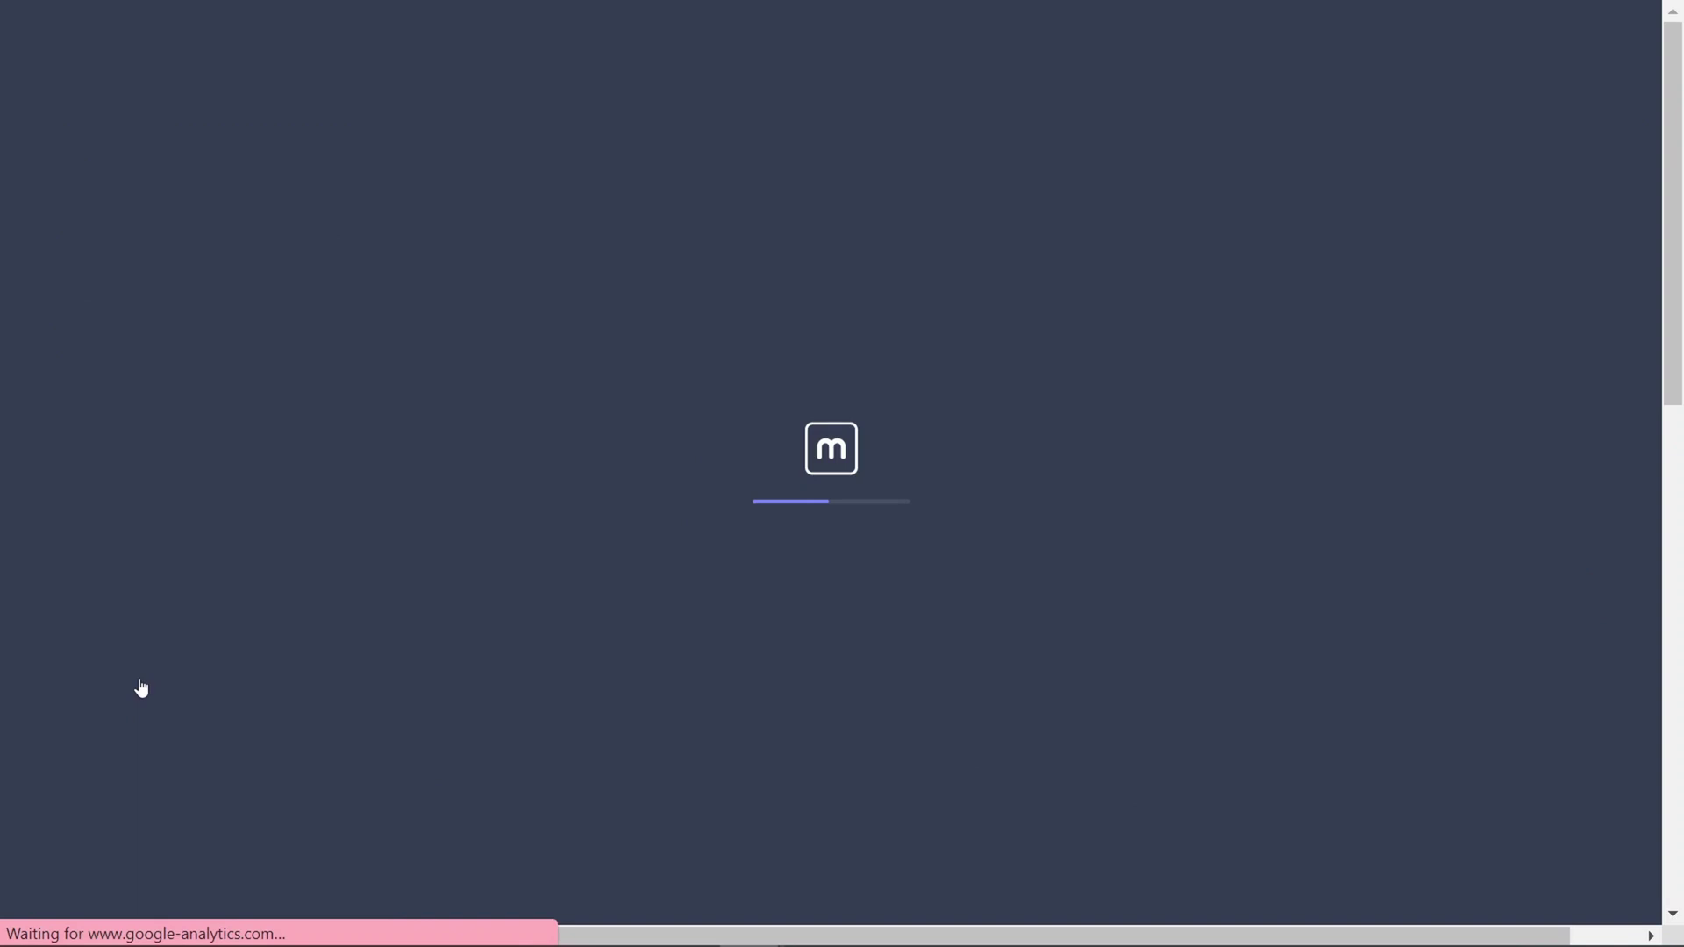
scroll(349, 767, down, 5)
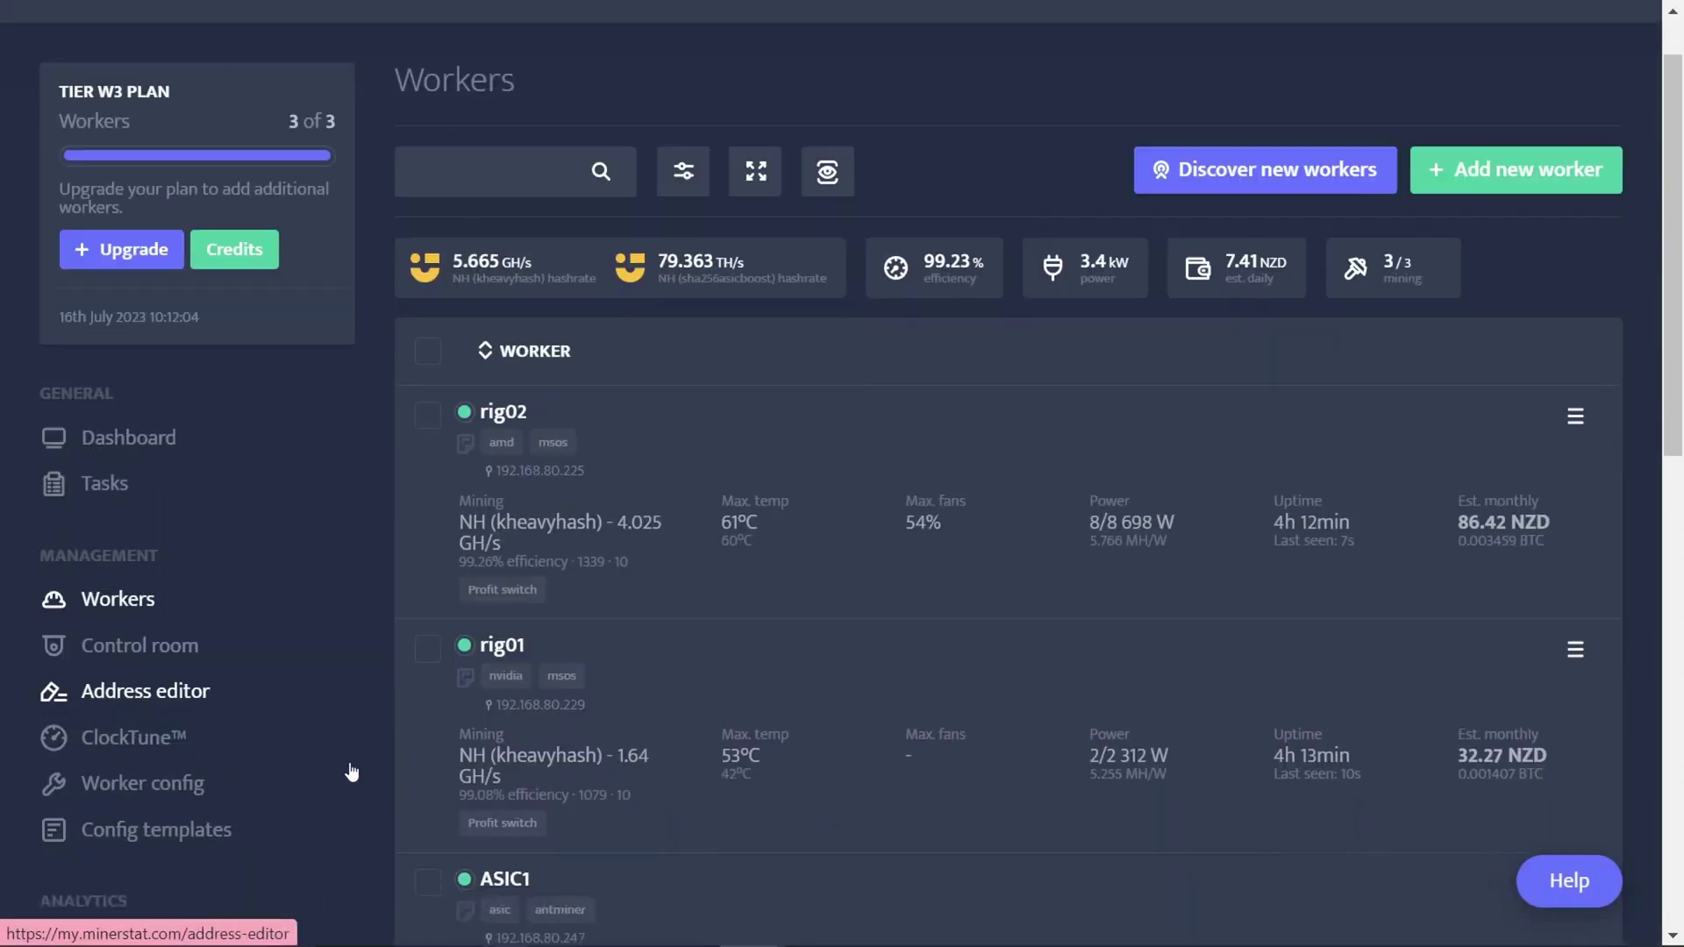
scroll(349, 761, up, 3)
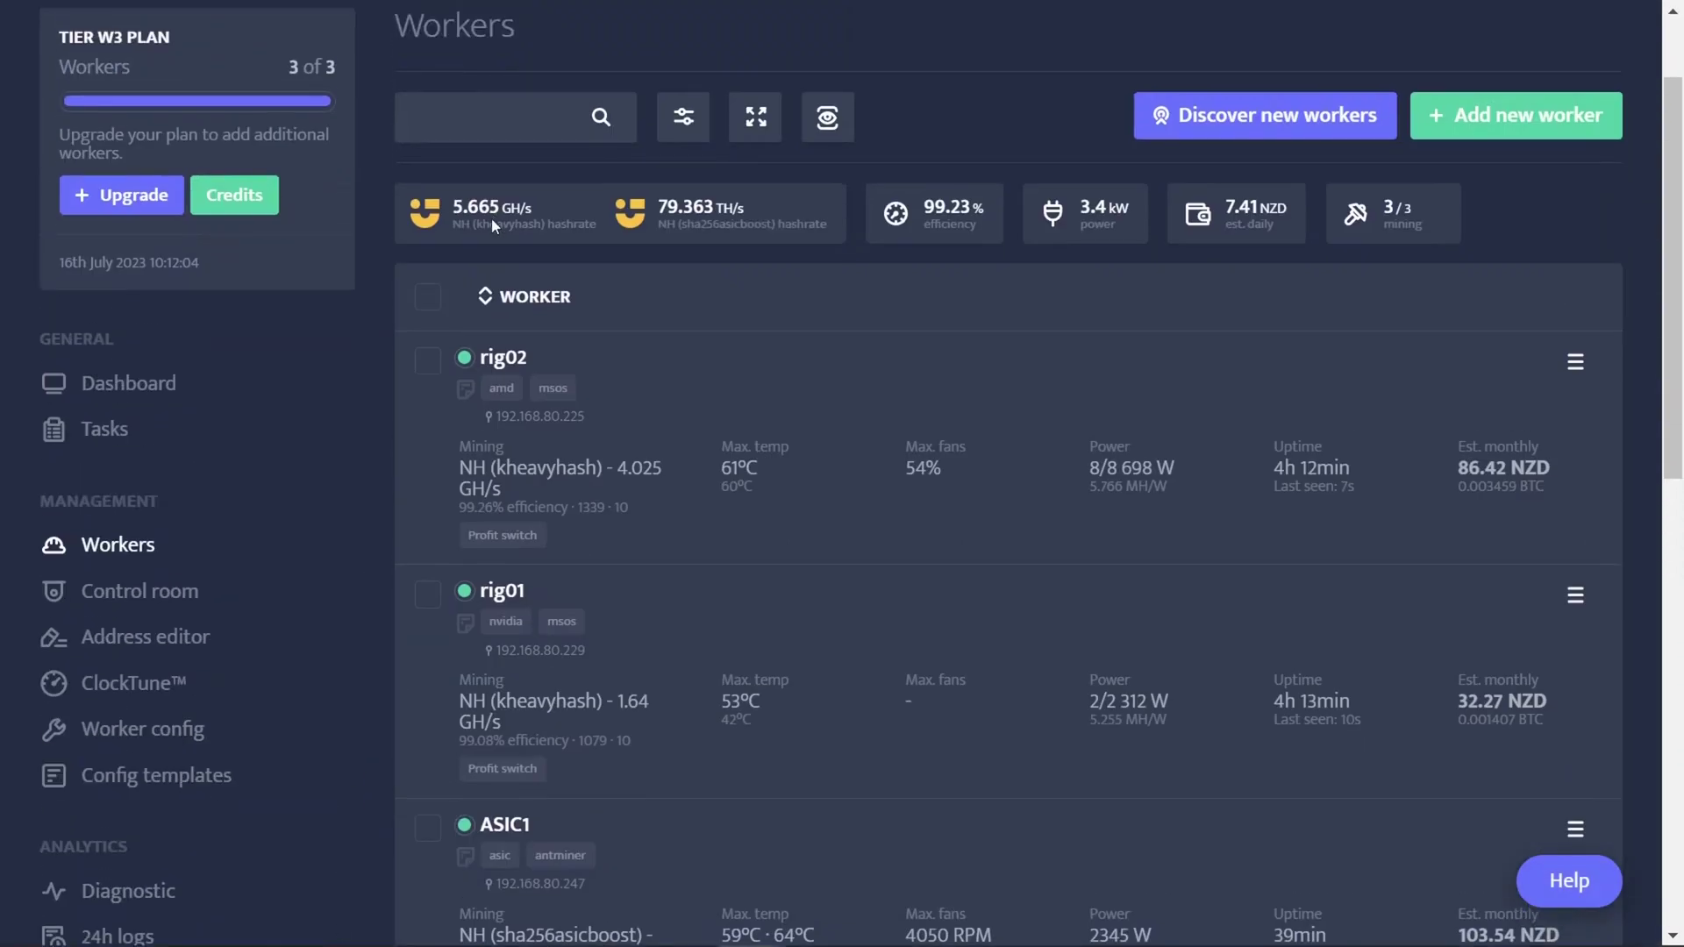
click(500, 367)
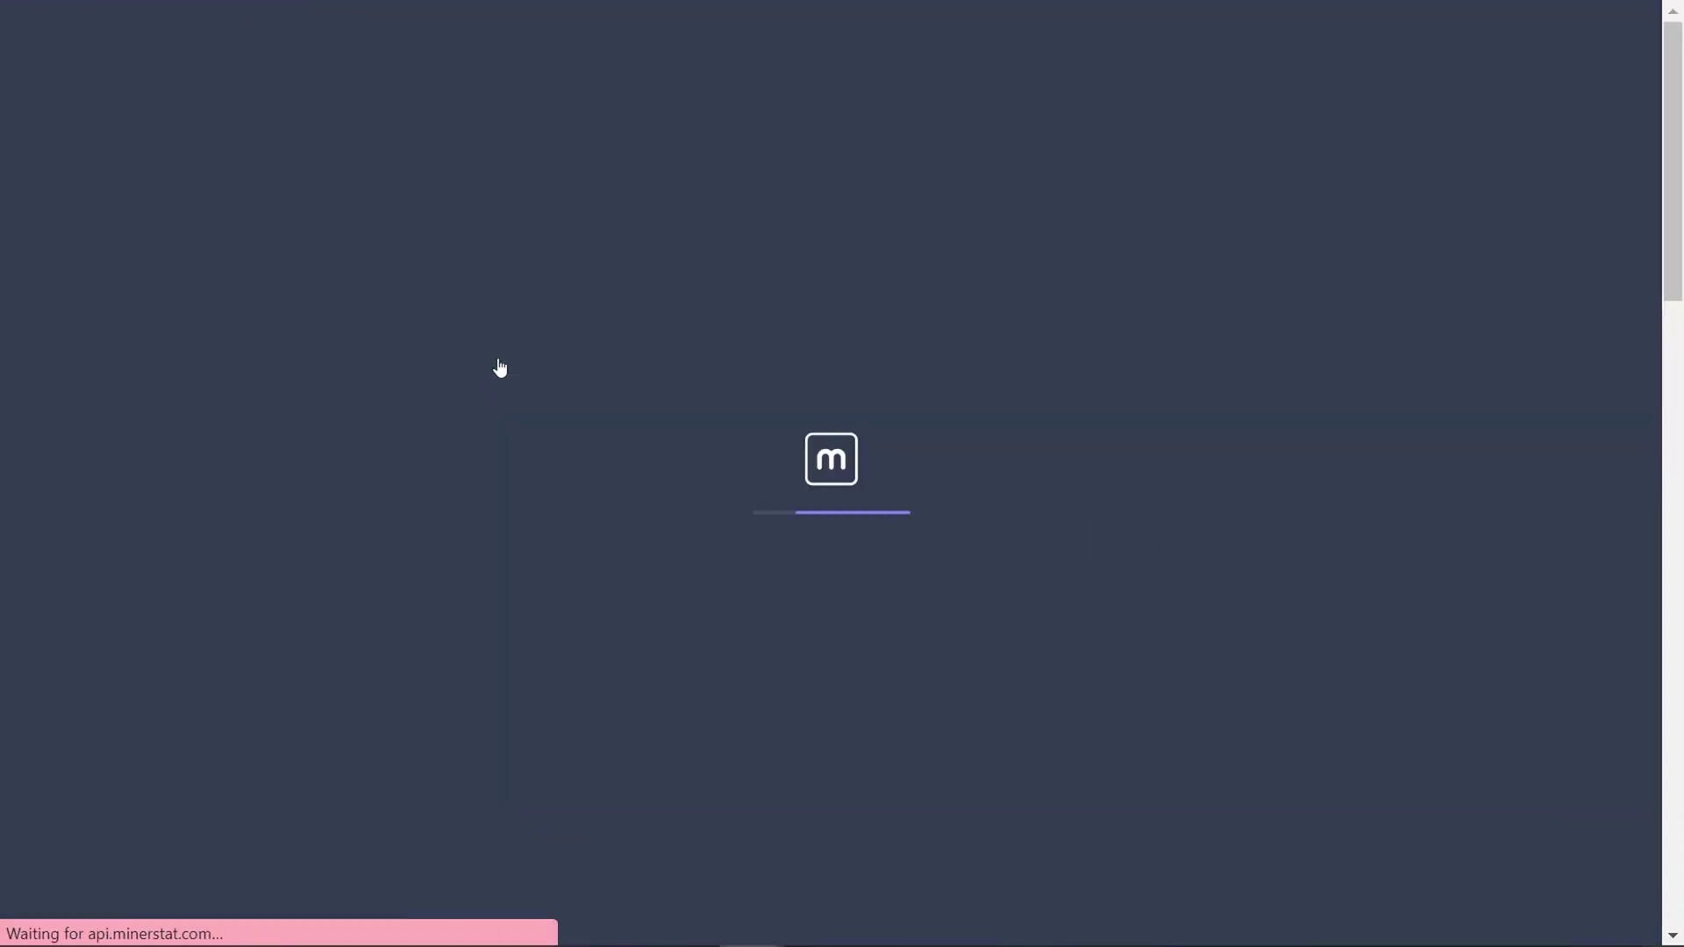
scroll(1013, 293, down, 2)
scroll(1013, 293, up, 2)
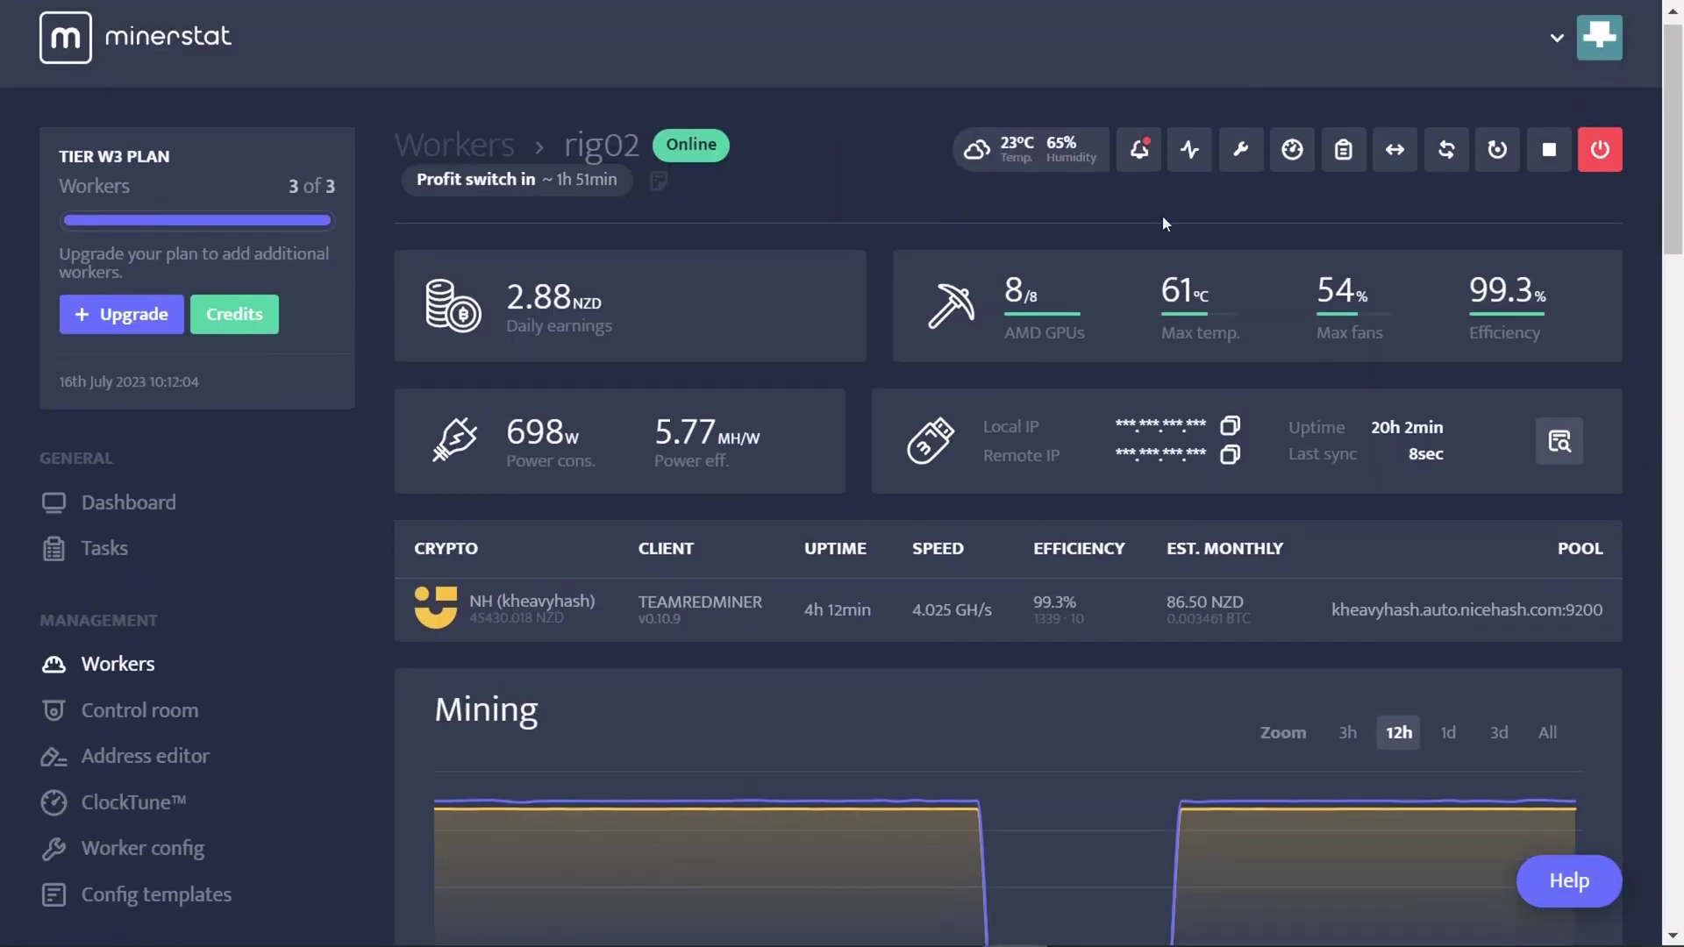
click(1242, 163)
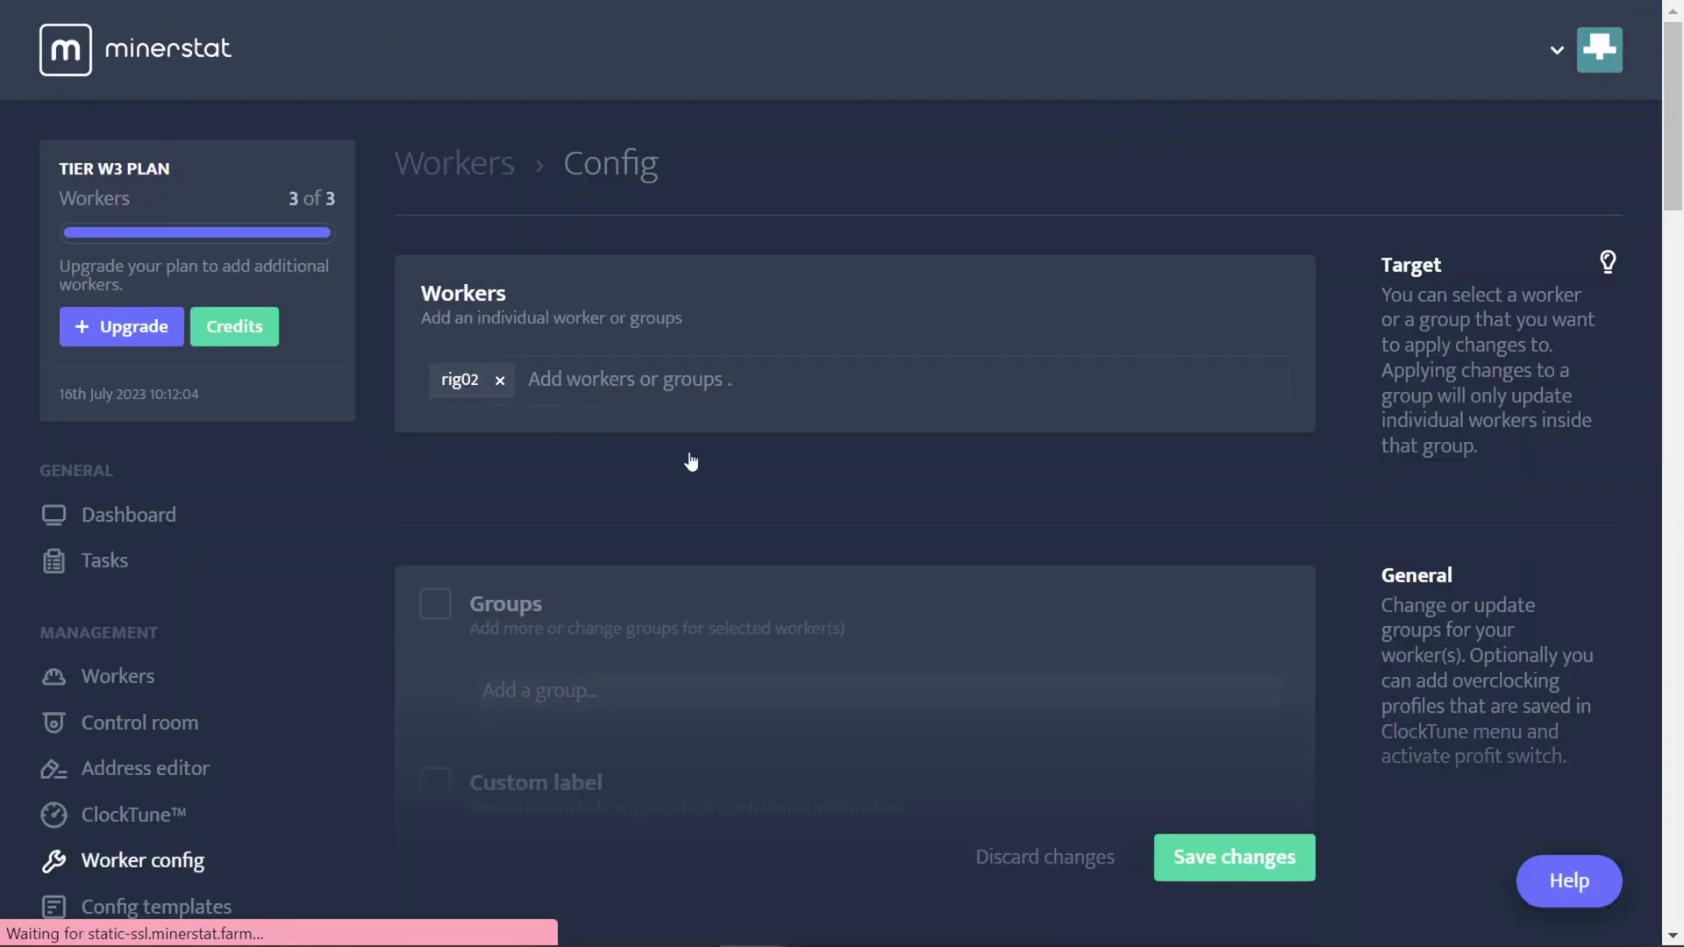
- Set rig02's Profit switch to Disabled
scroll(688, 459, down, 5)
scroll(692, 460, down, 1)
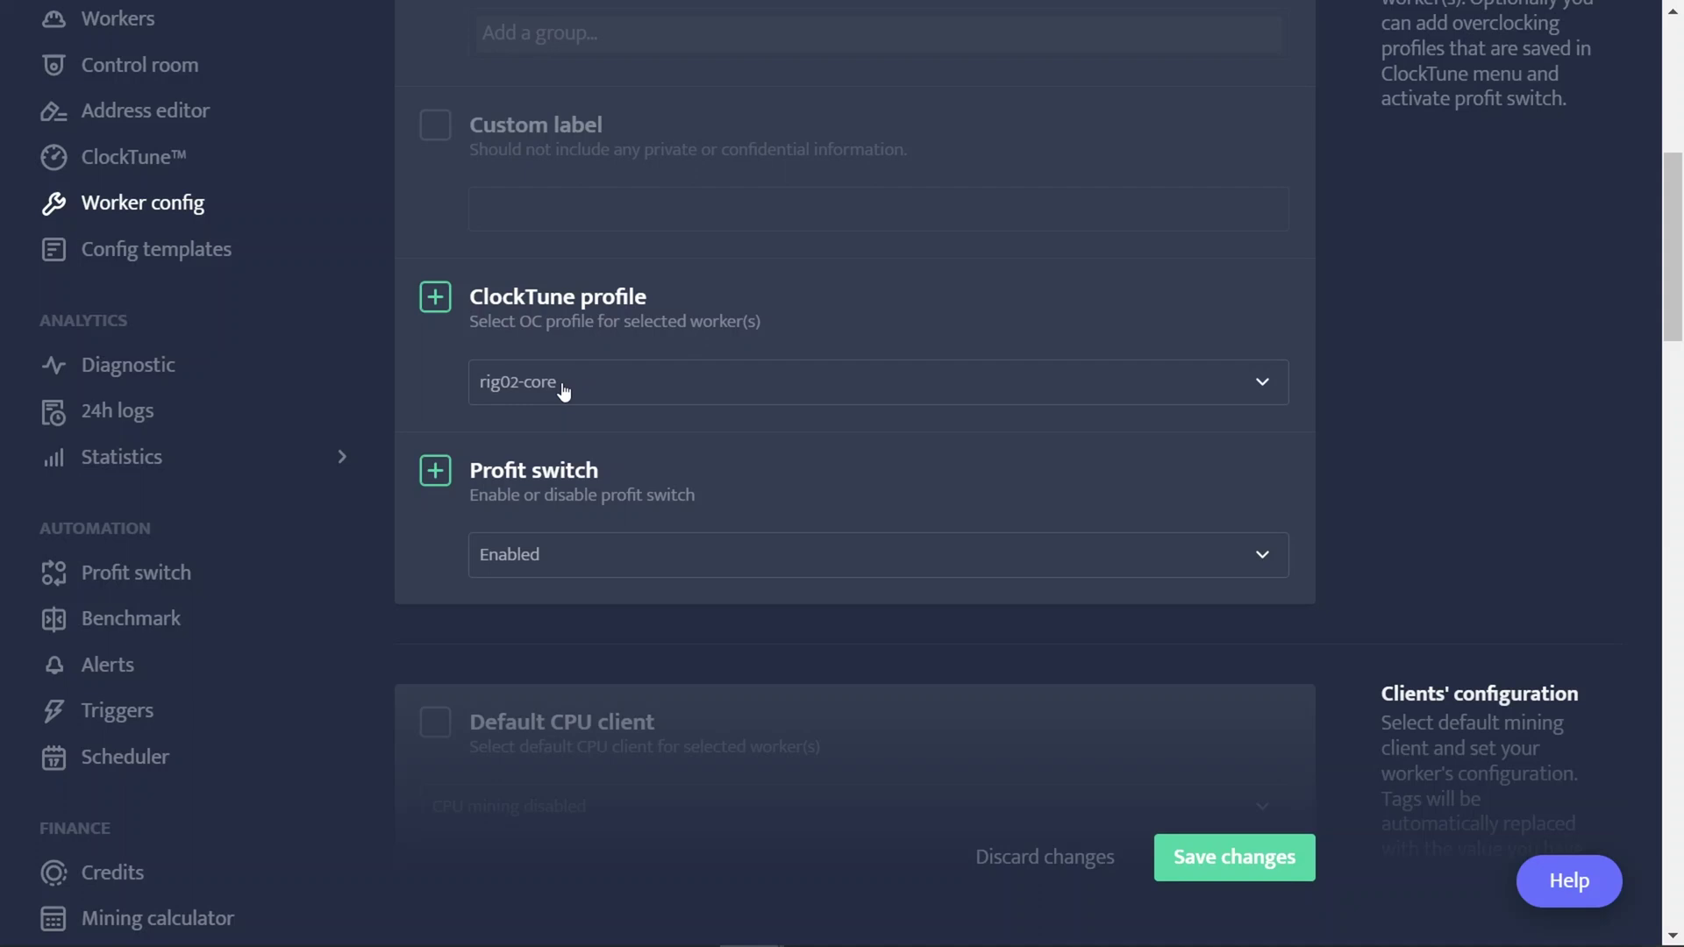
click(581, 554)
click(571, 585)
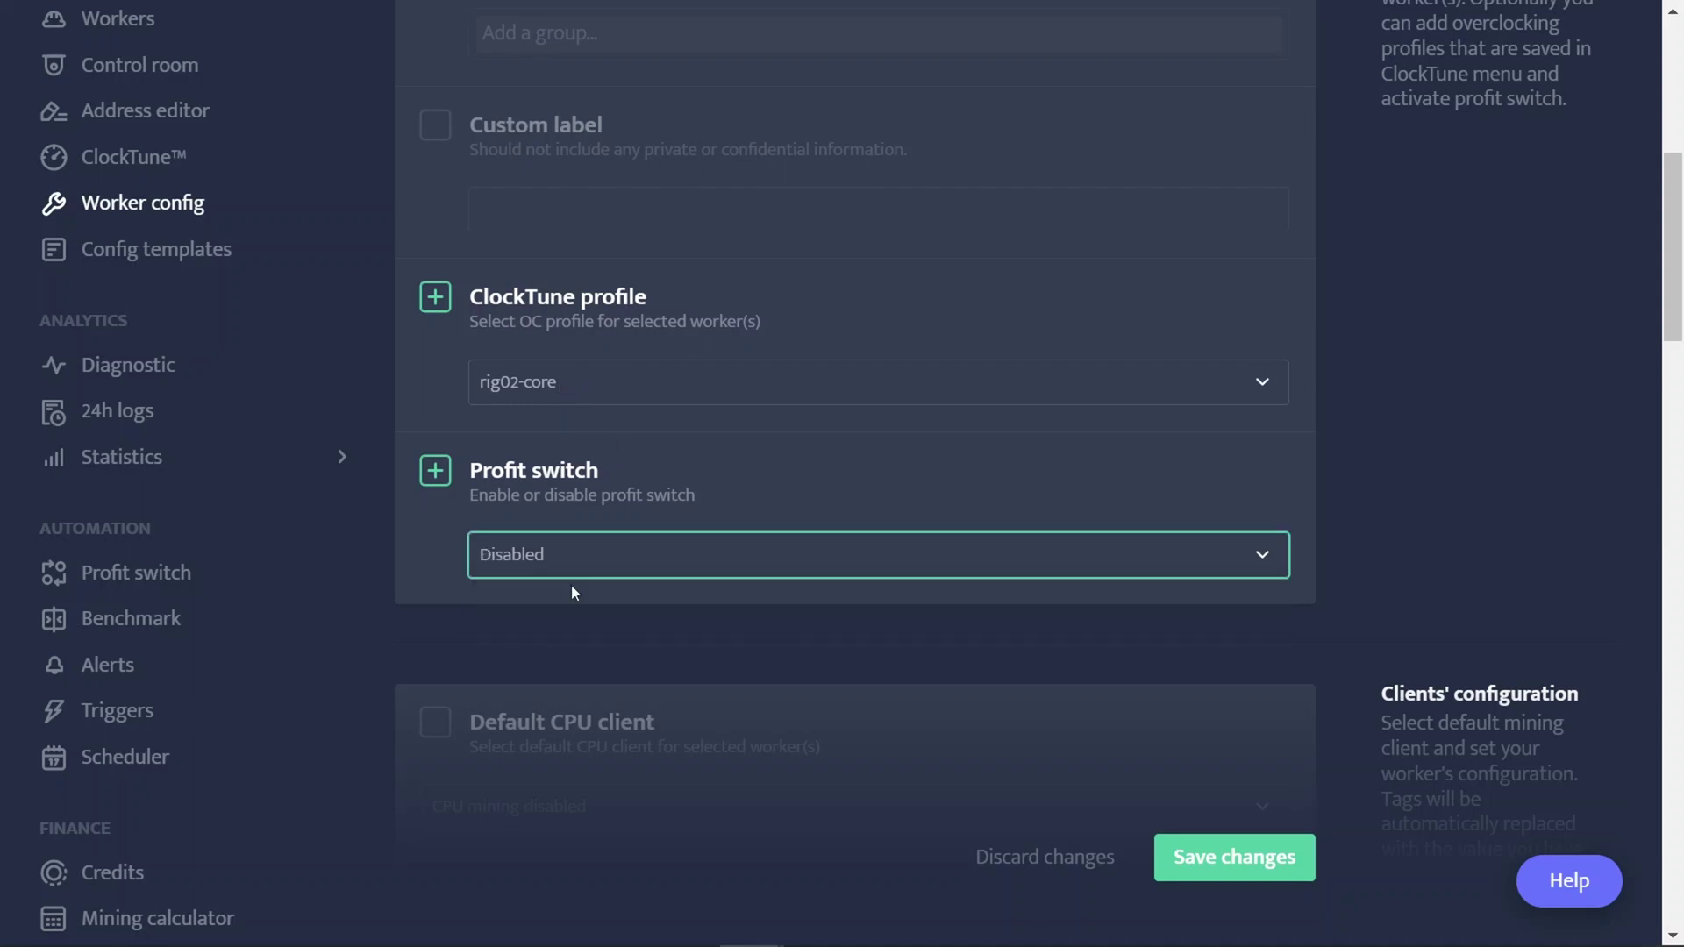
scroll(571, 584, down, 6)
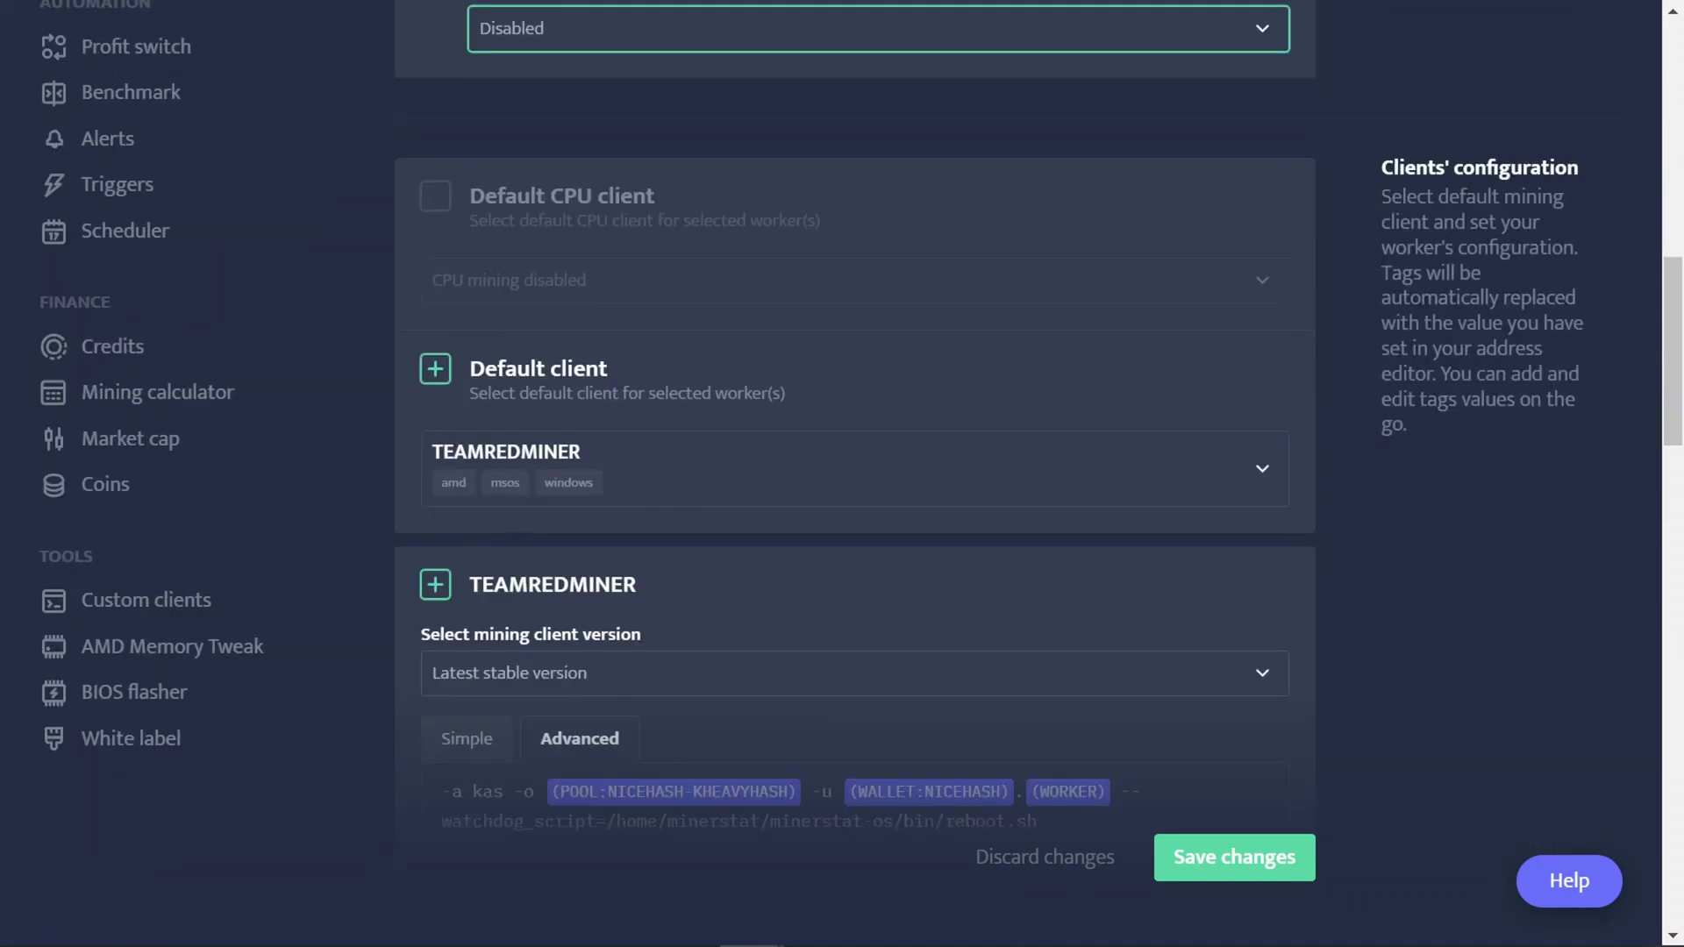
- Switch rig02's TeamRedMiner command to the 2MINERS-KASPA-SOLO pool and ZELCORE-KASPA wallet tags
scroll(855, 473, down, 3)
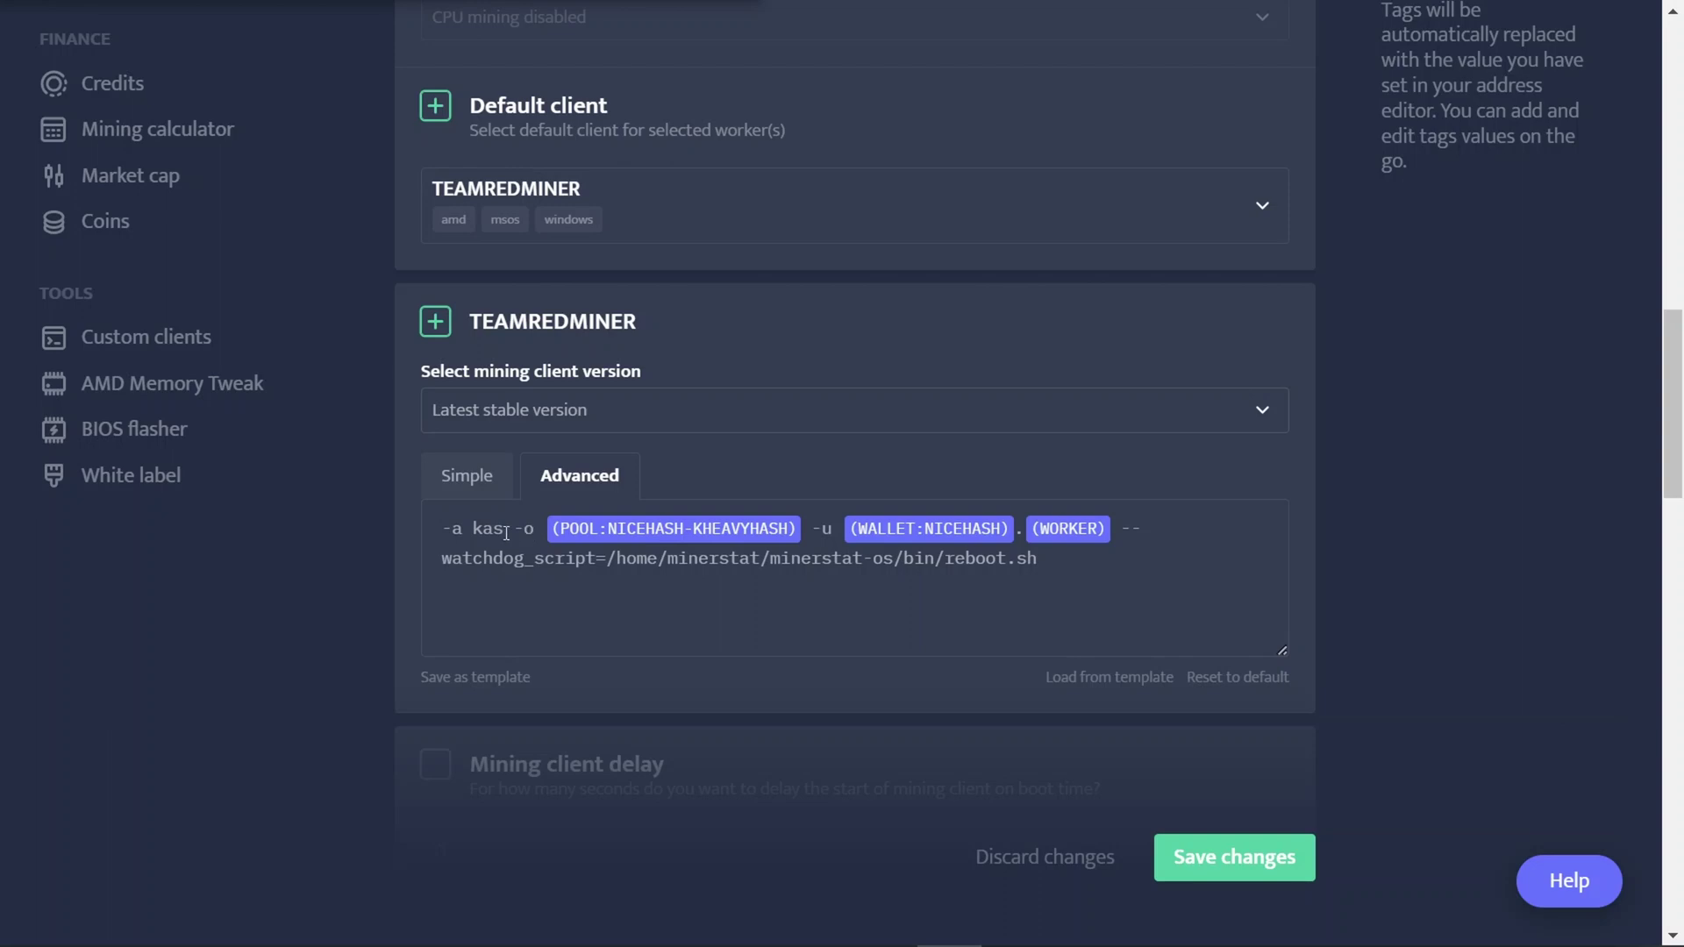
click(732, 531)
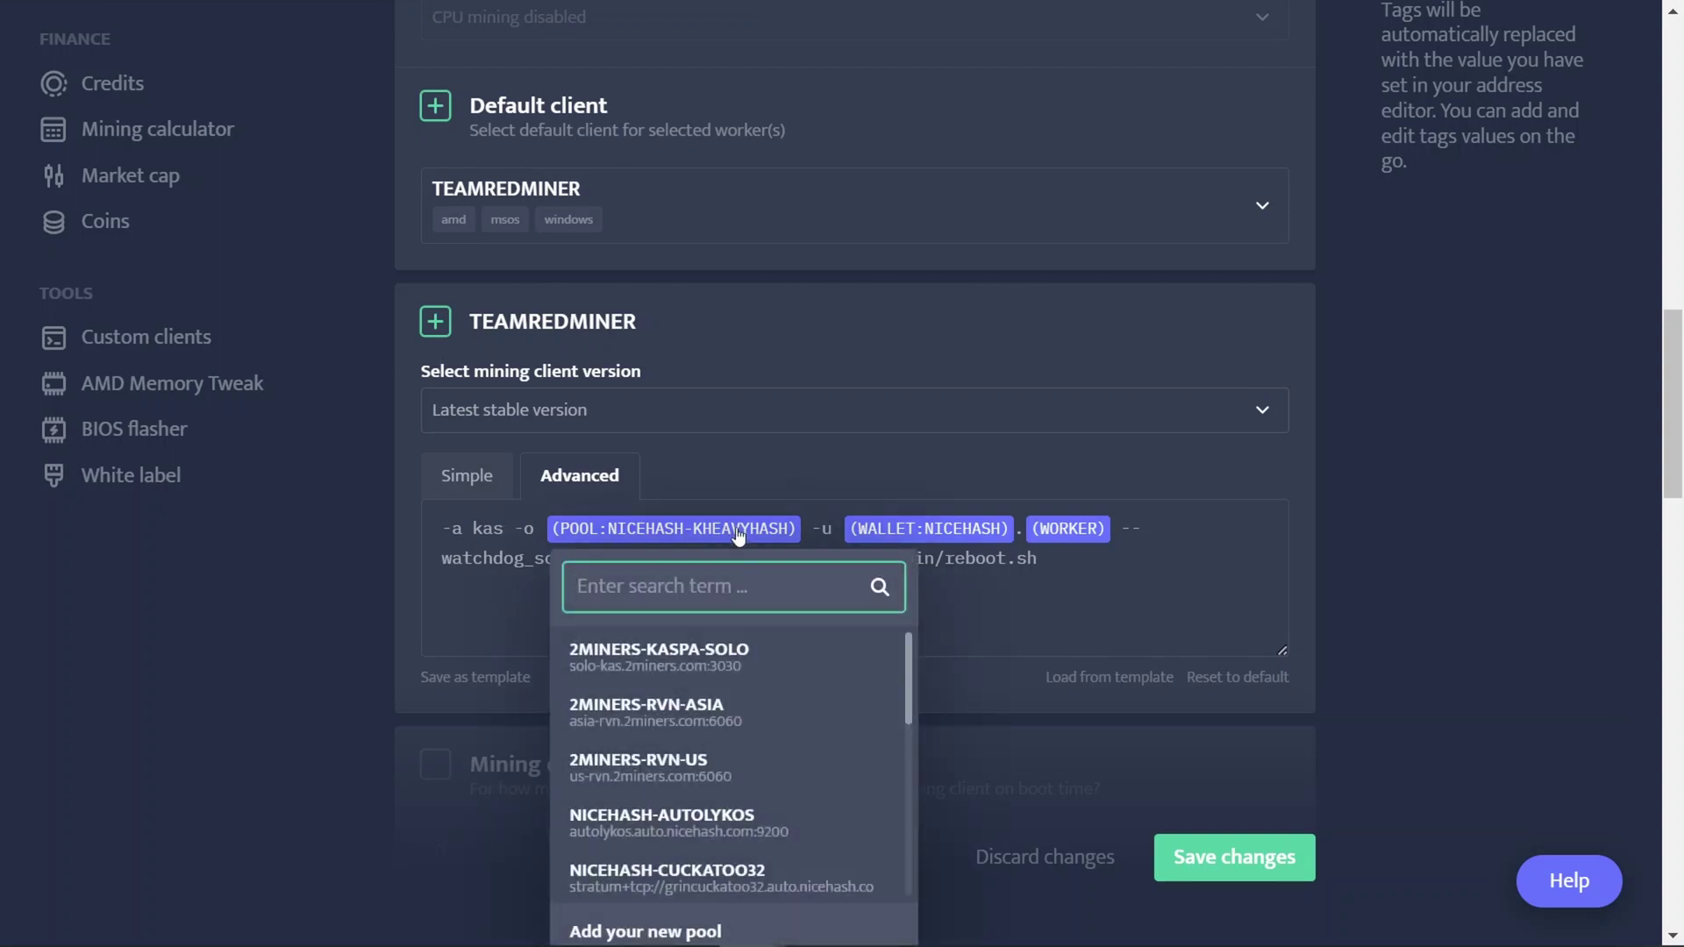
click(706, 660)
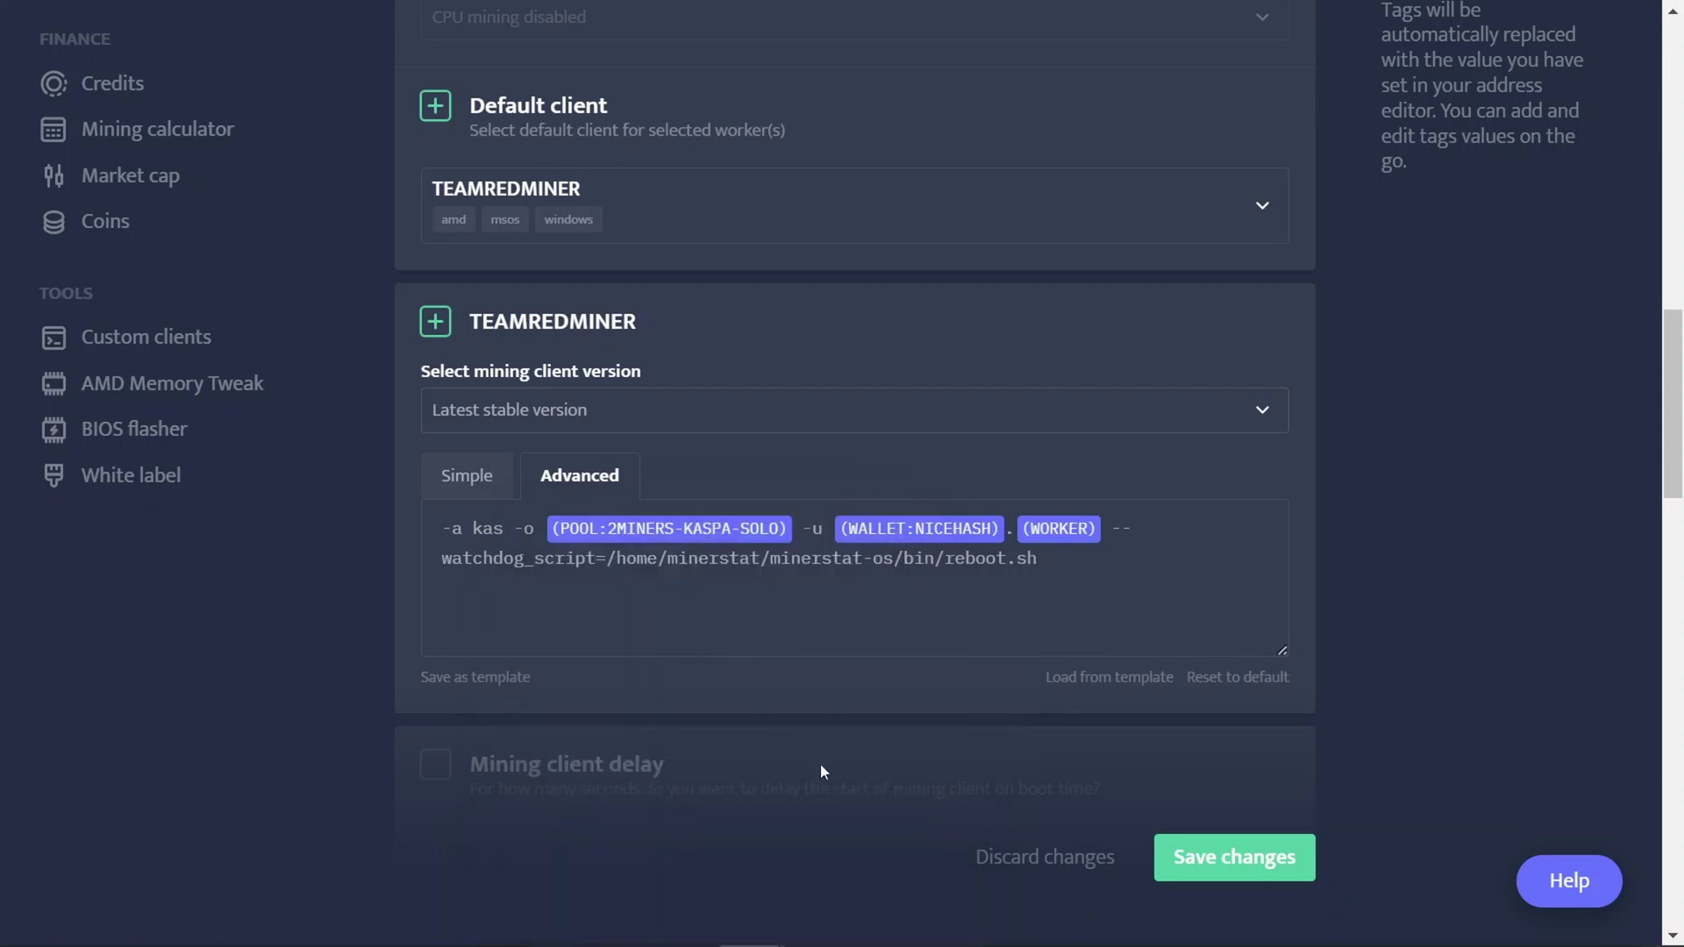
click(964, 533)
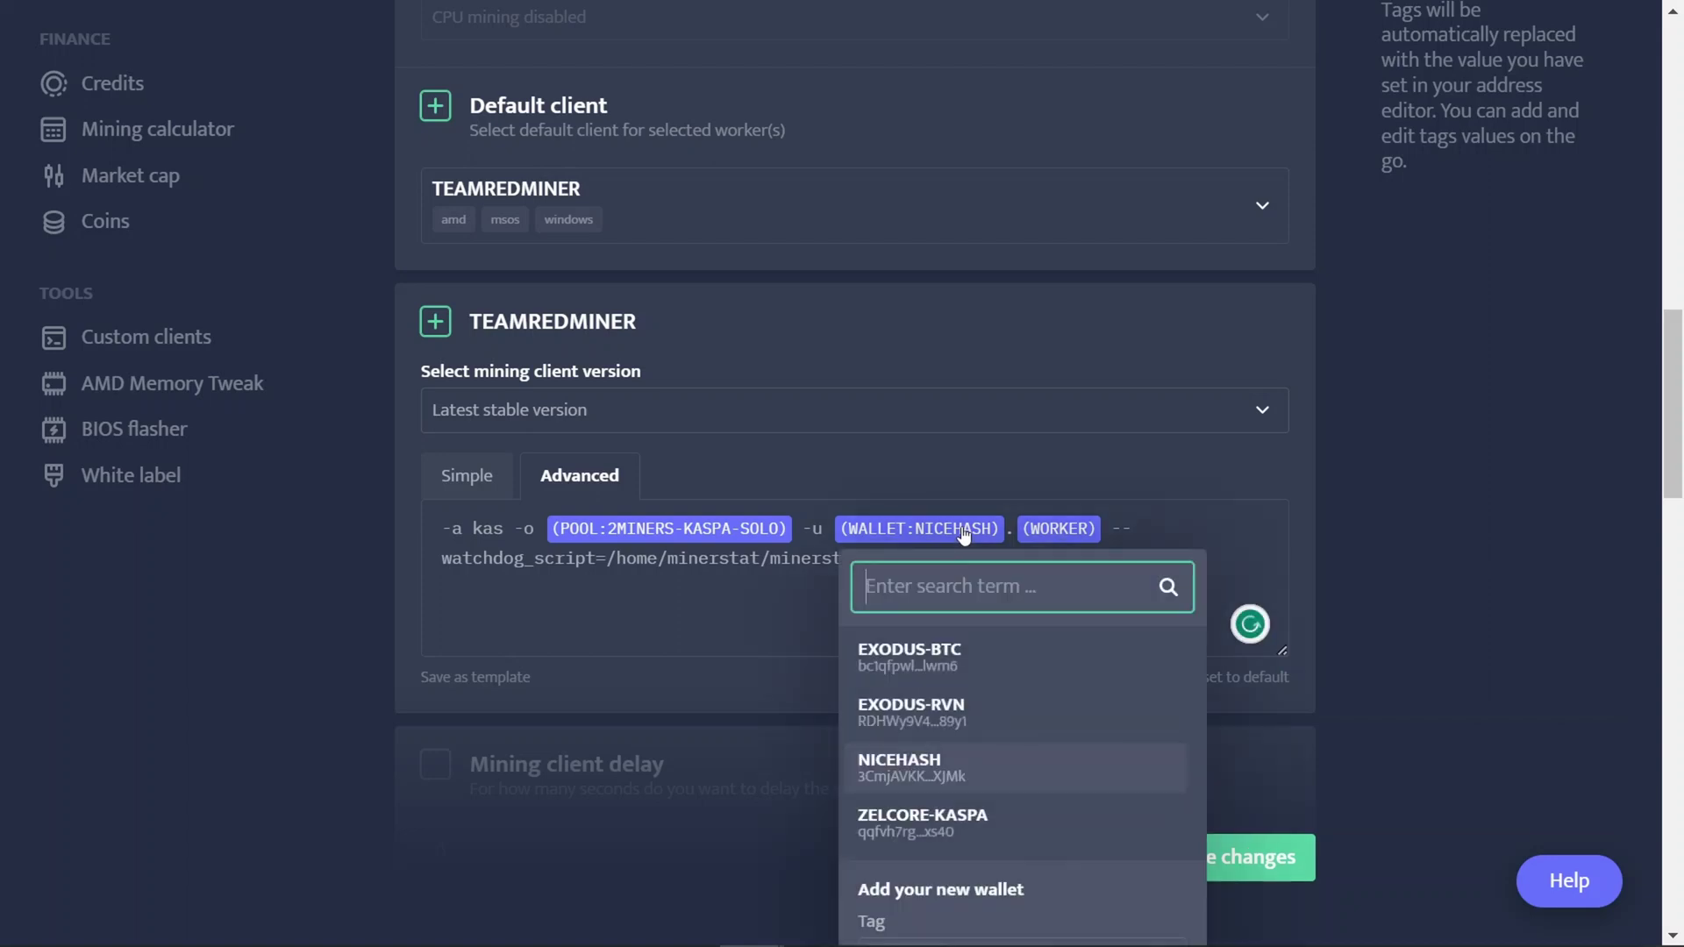
text(zelc)
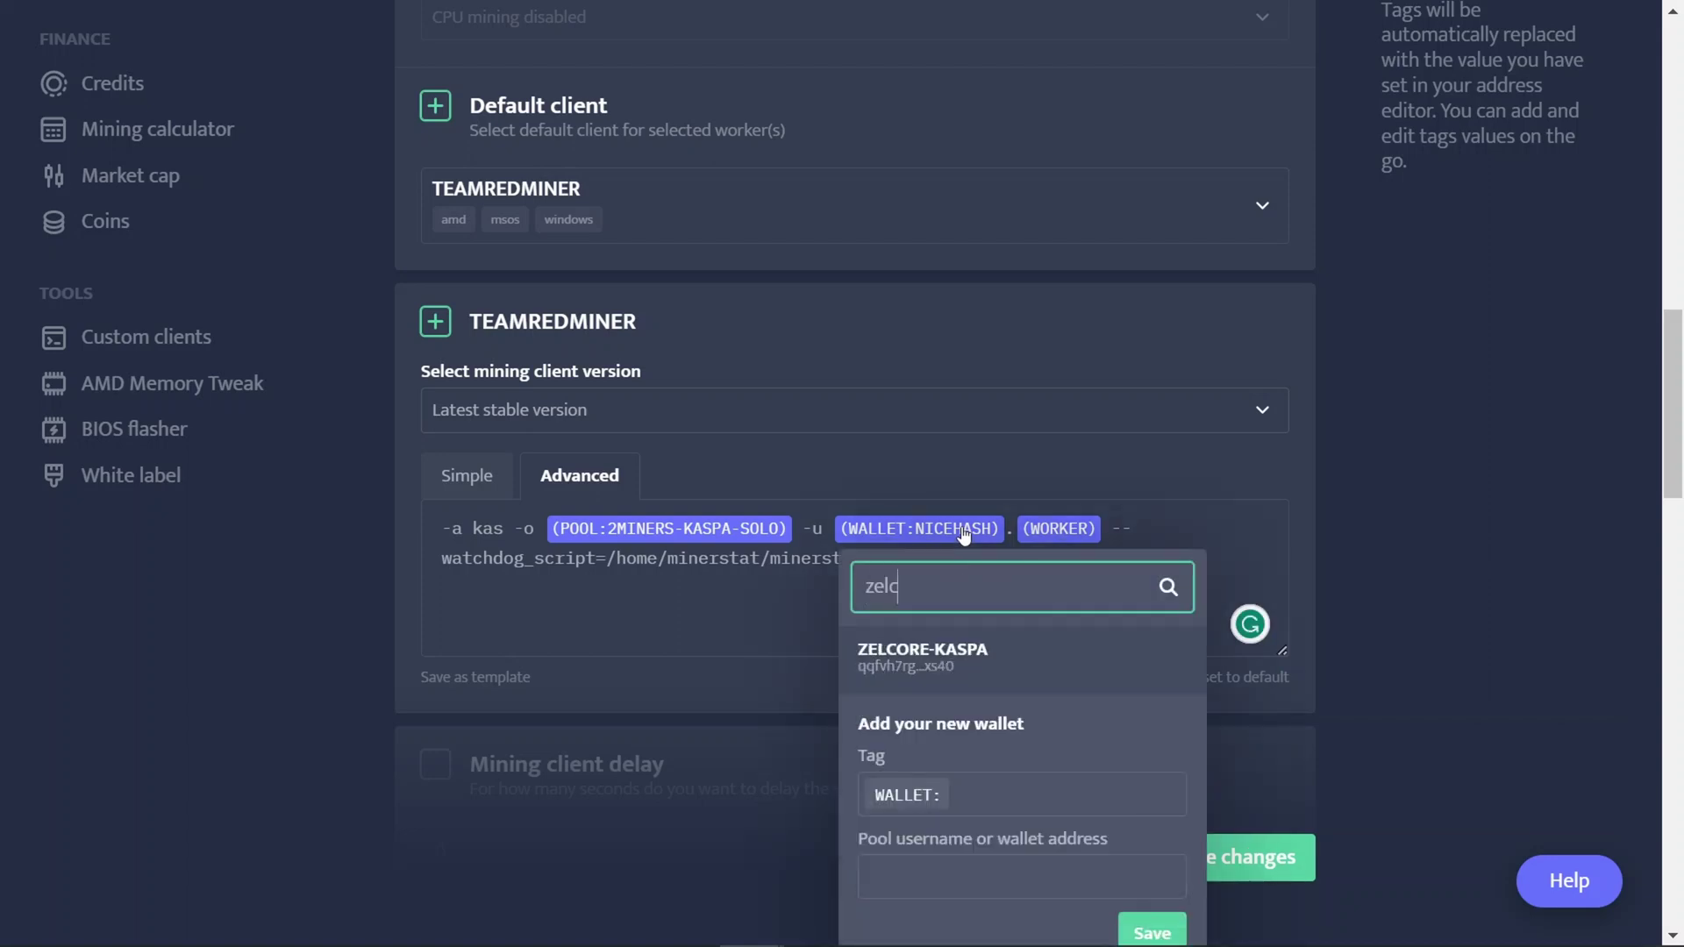
click(927, 667)
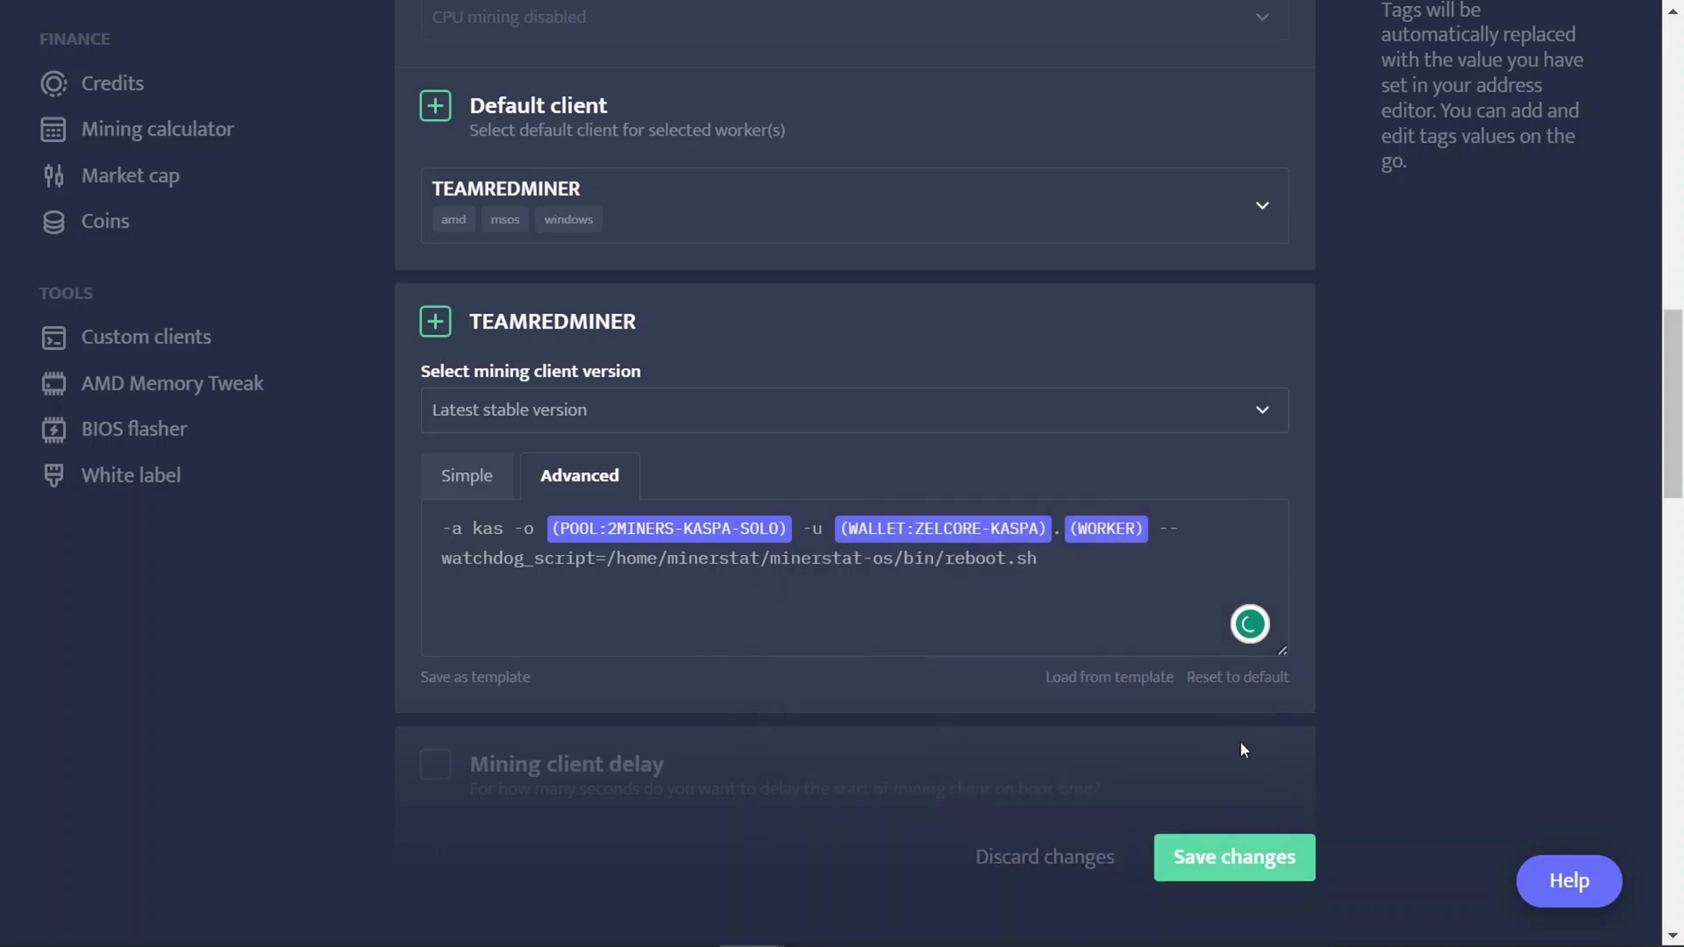
- Save rig02's updated worker configuration
scroll(1181, 719, down, 3)
scroll(1180, 721, down, 5)
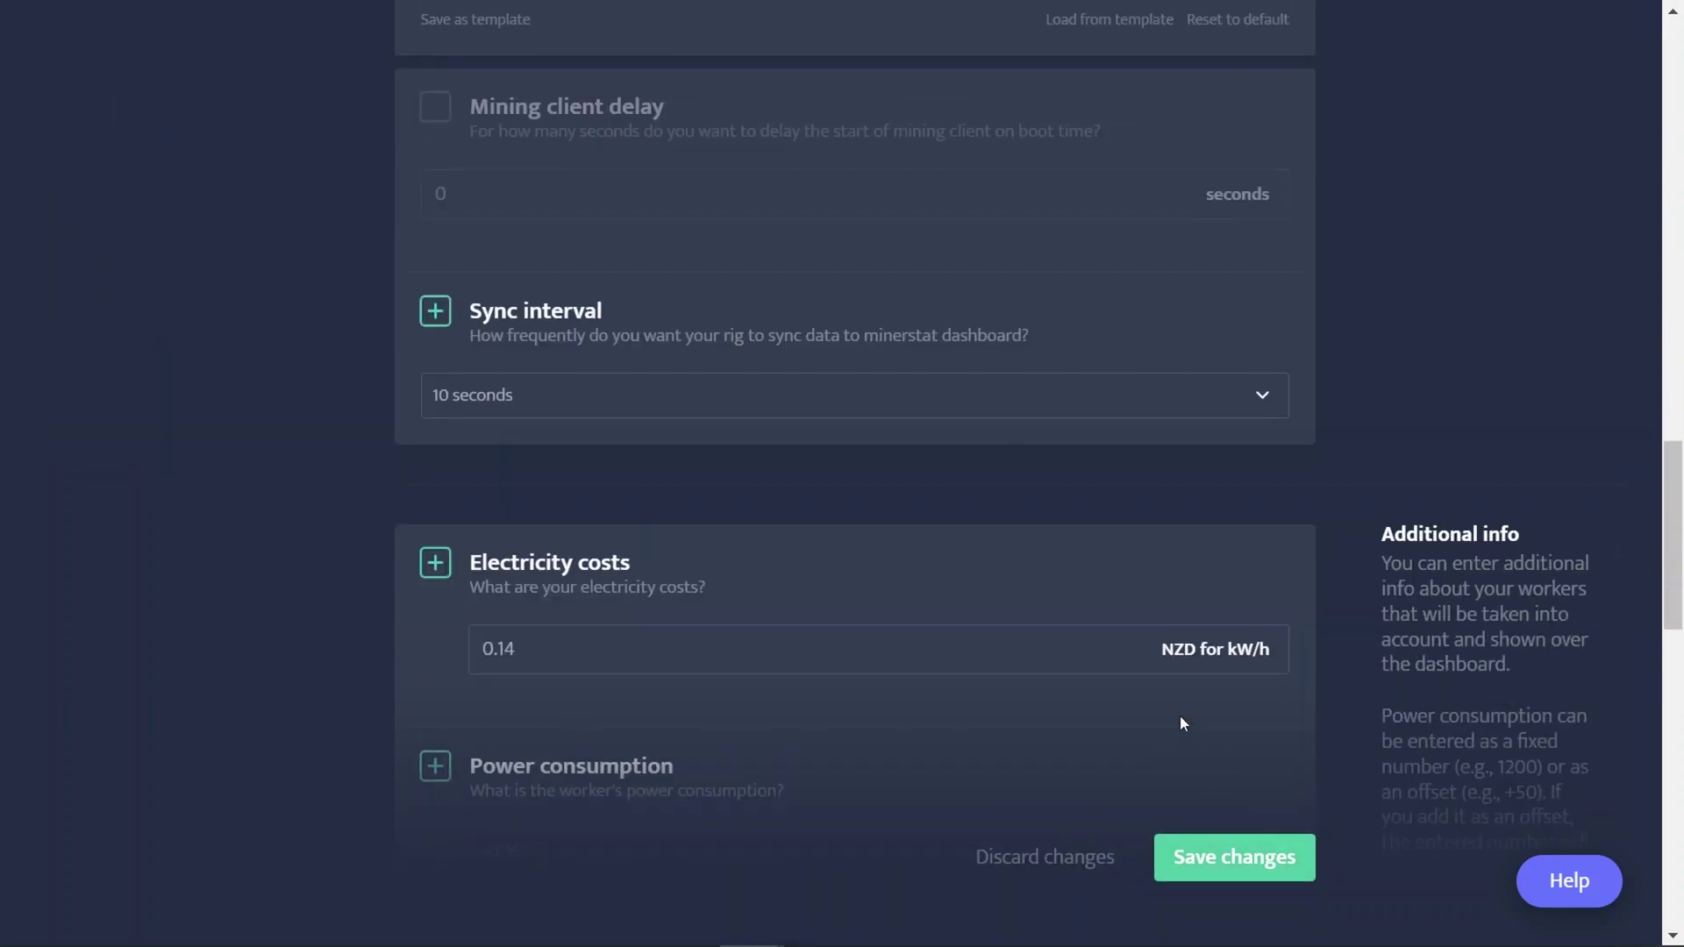
scroll(1180, 721, down, 4)
scroll(1181, 723, down, 12)
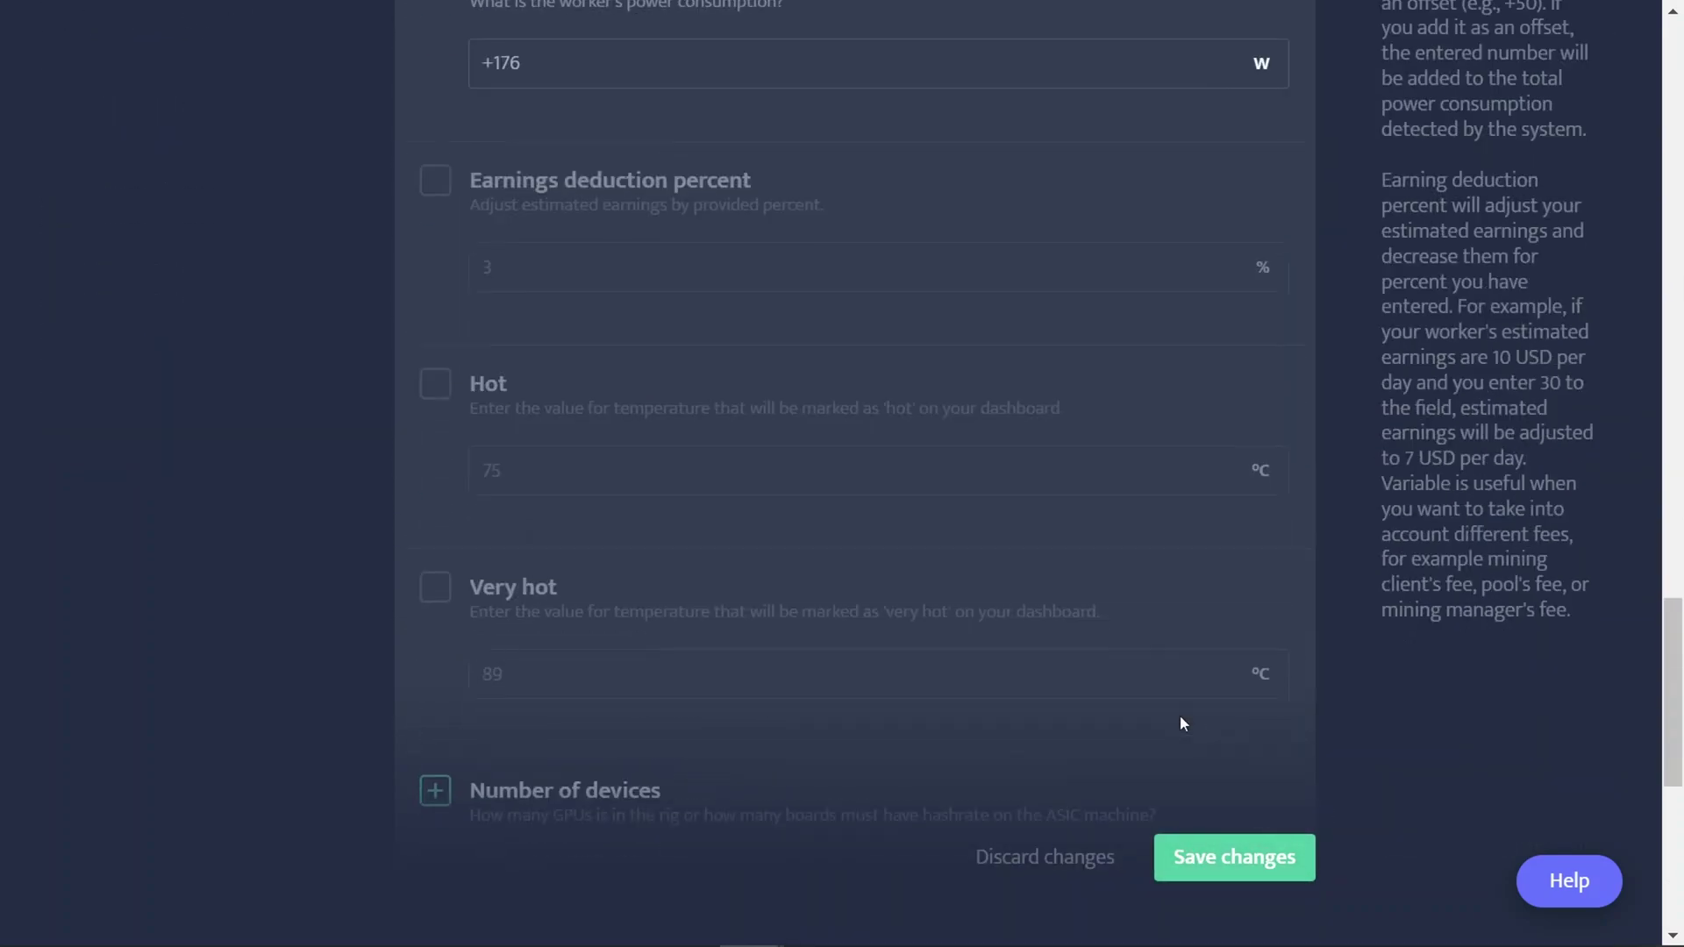
click(1214, 844)
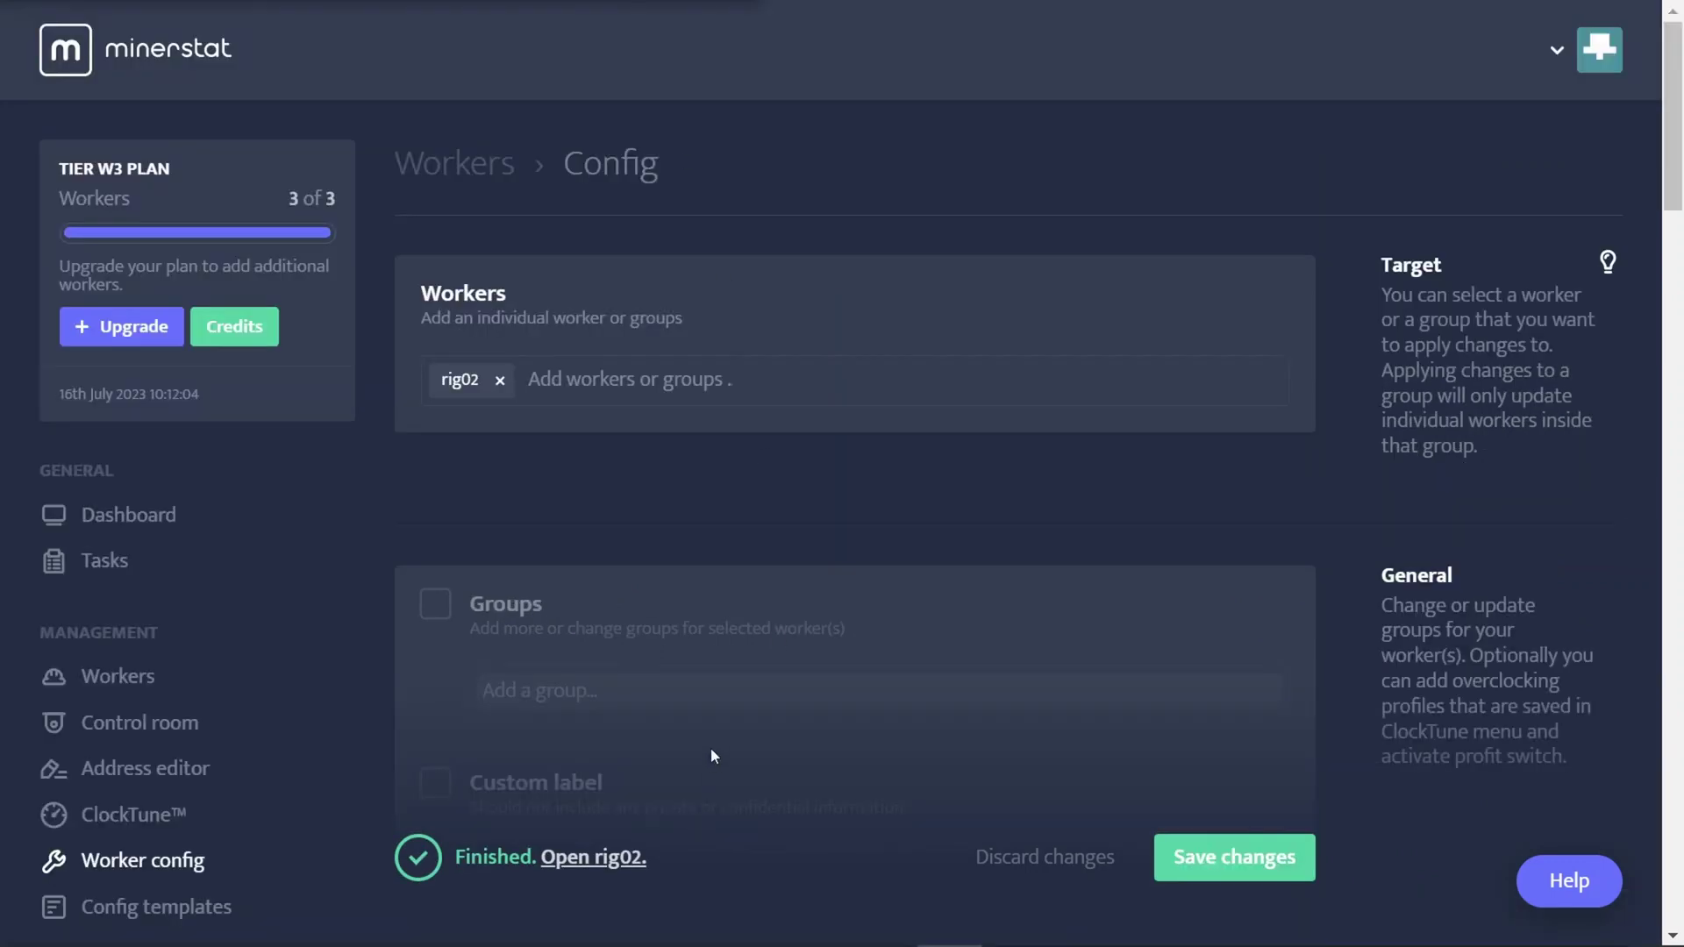
- Open rig01's config editor and set its Profit switch to Disabled
click(121, 678)
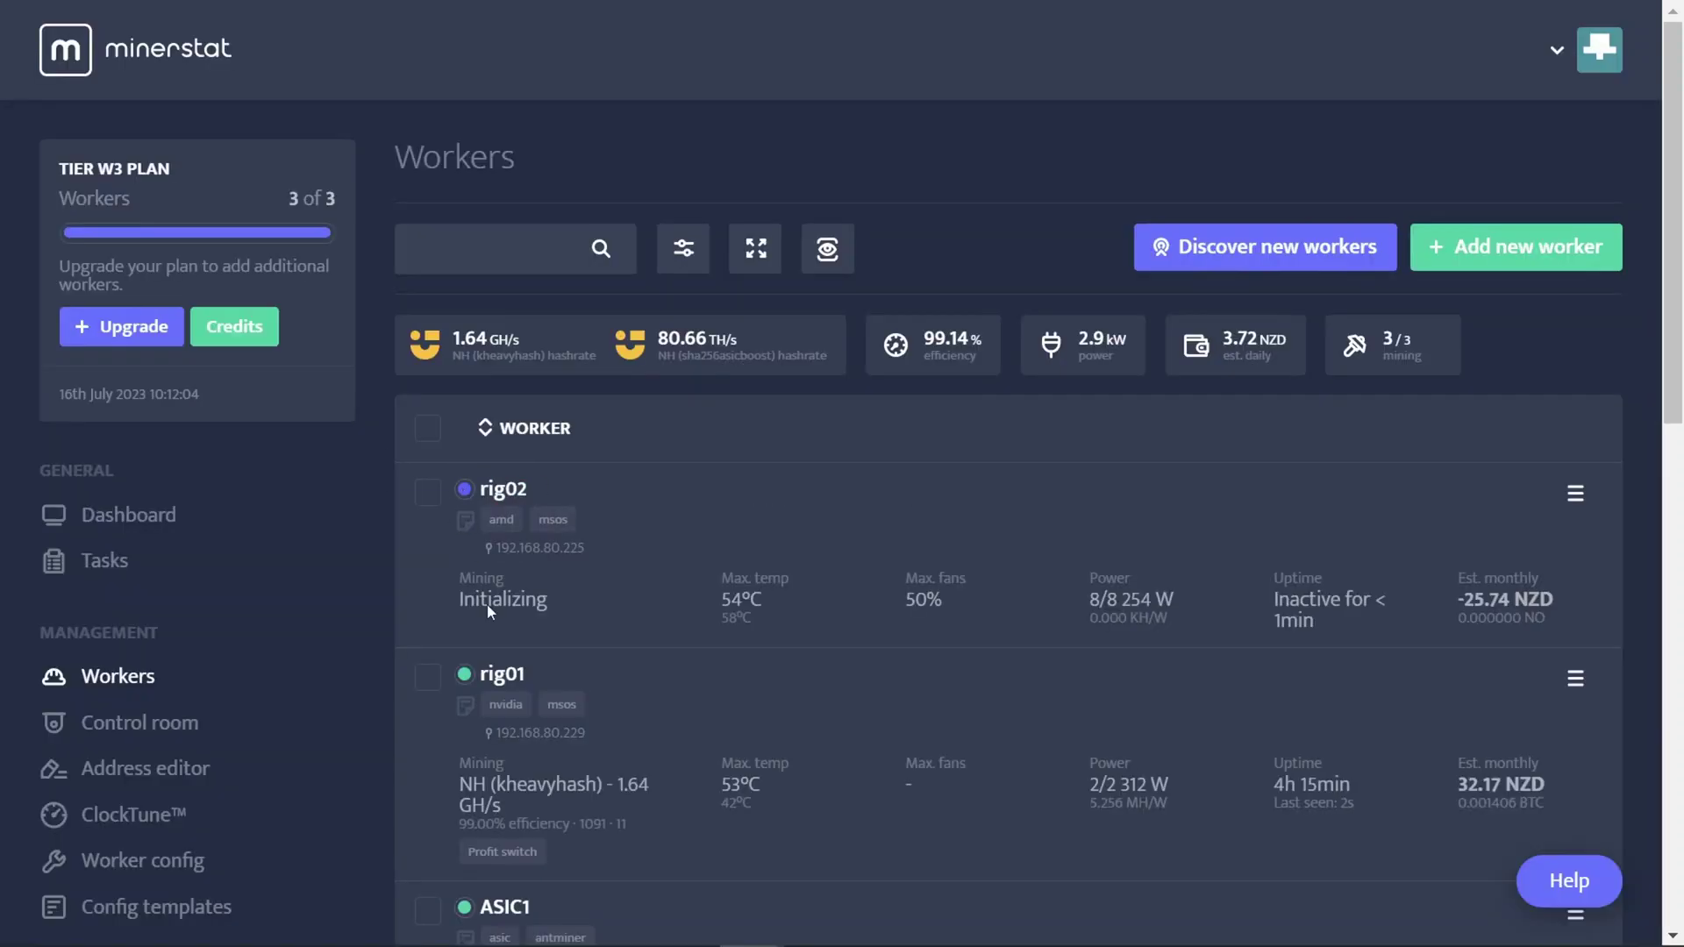
scroll(493, 605, down, 2)
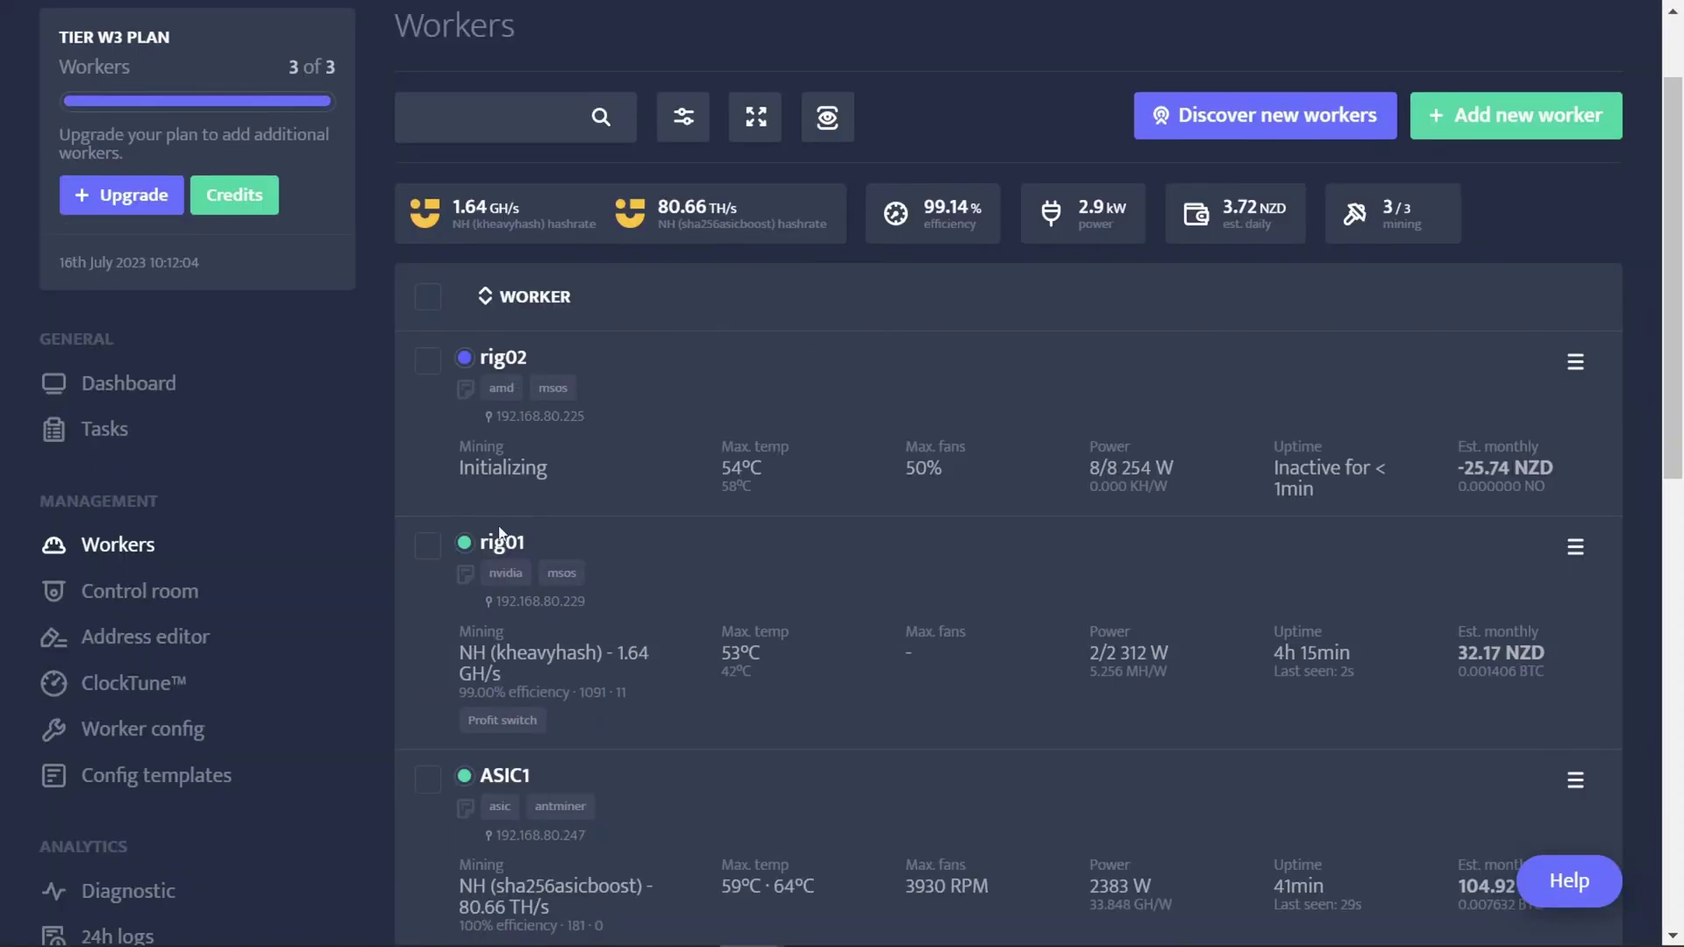
click(502, 544)
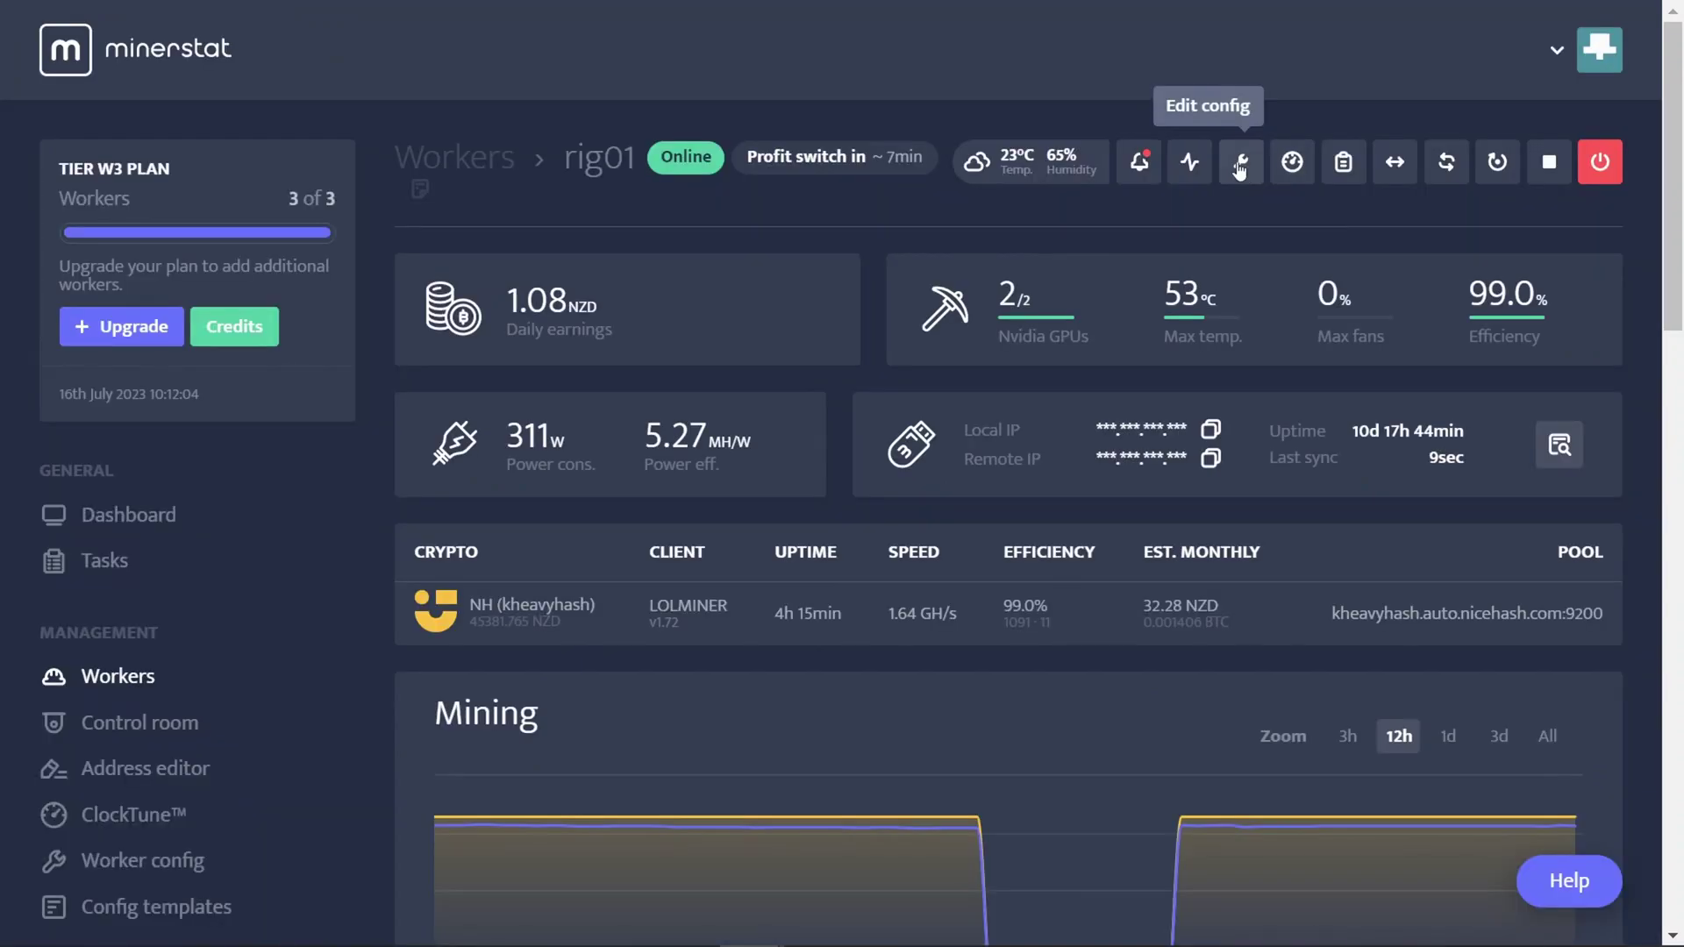
click(1236, 165)
scroll(522, 387, down, 6)
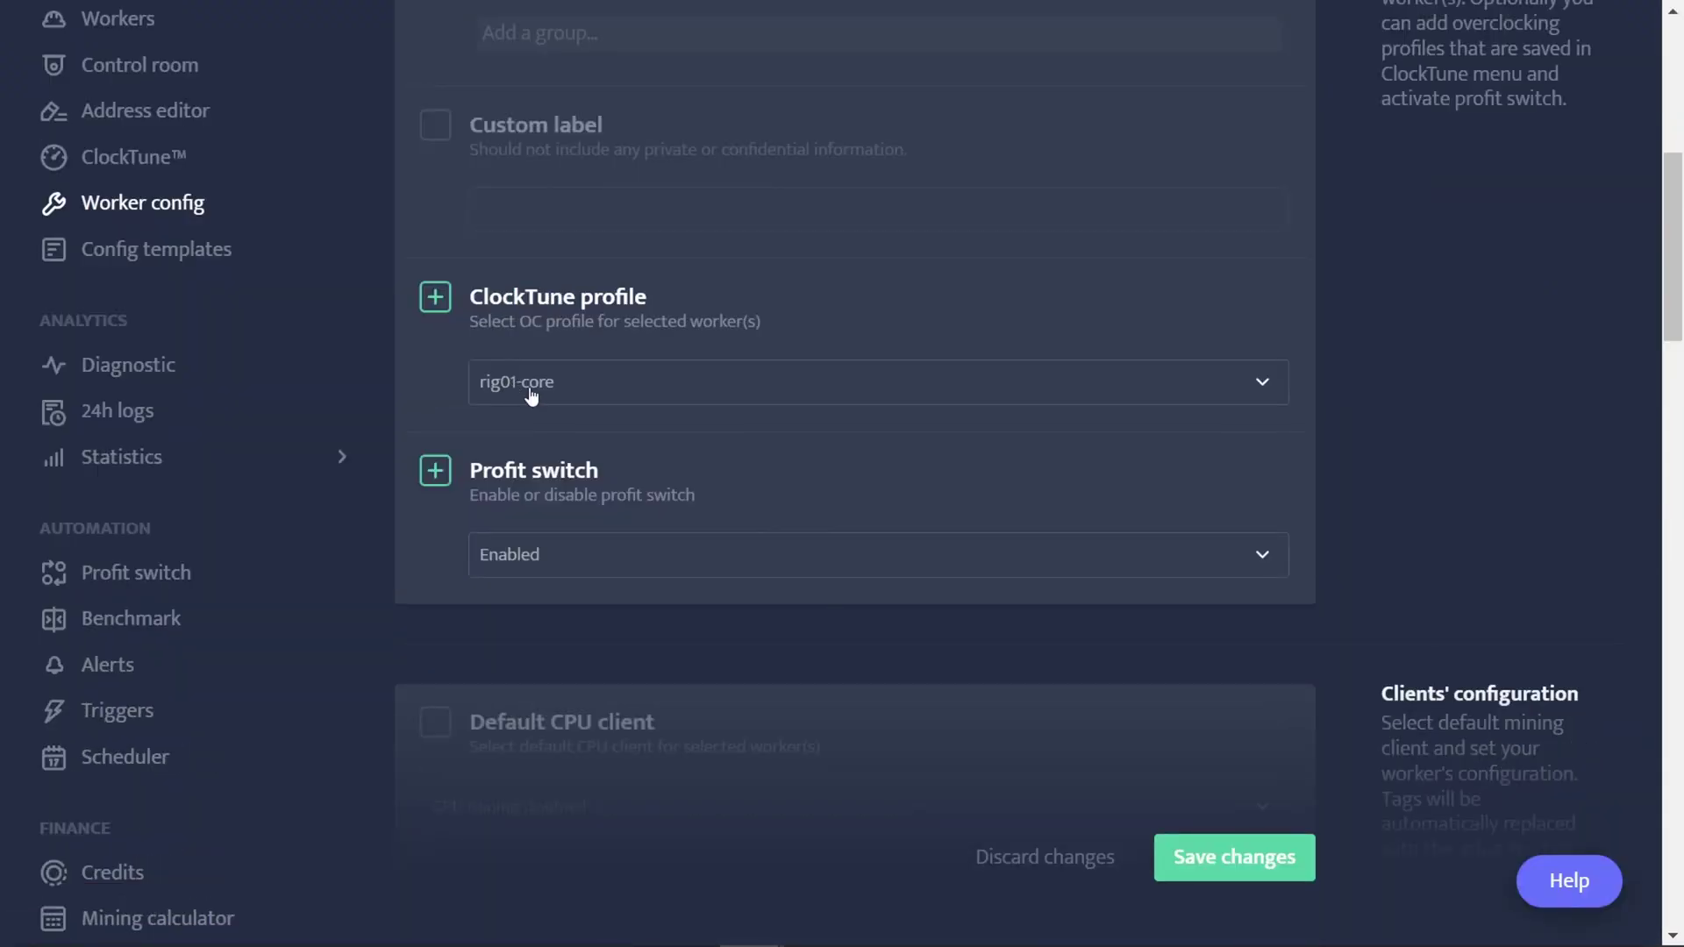
click(548, 570)
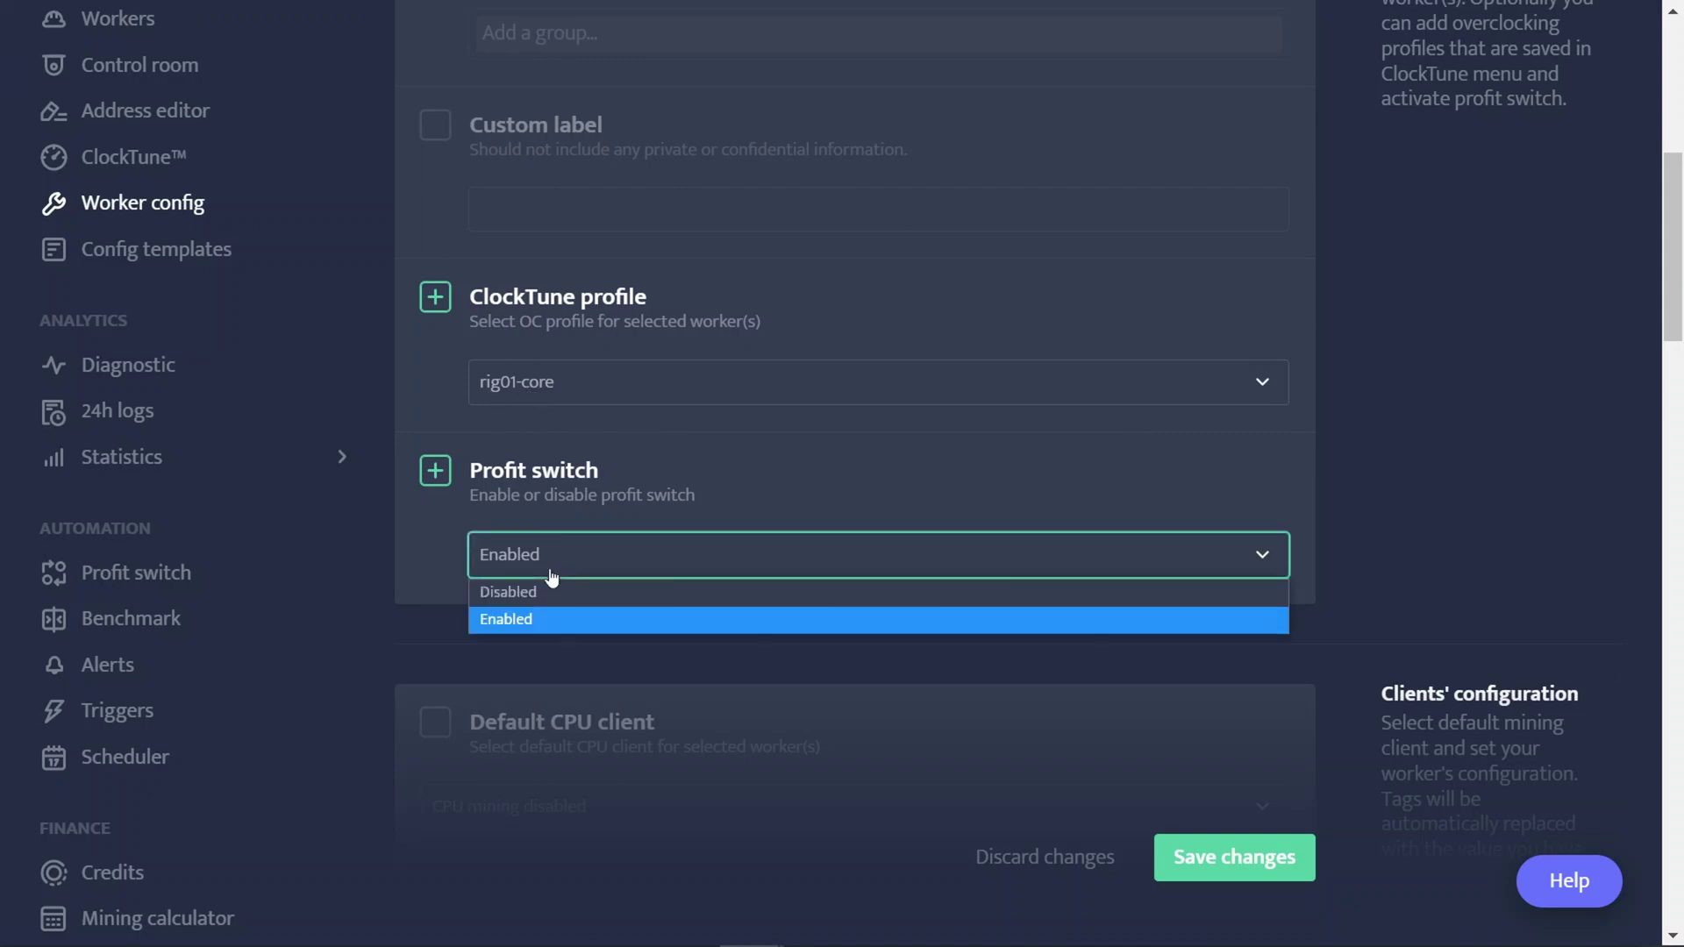
click(554, 591)
- Set rig01's LOLMINER tags to 2MINERS-KASPA-SOLO pool and ZELCORE-KASPA wallet, and save
scroll(572, 597, down, 7)
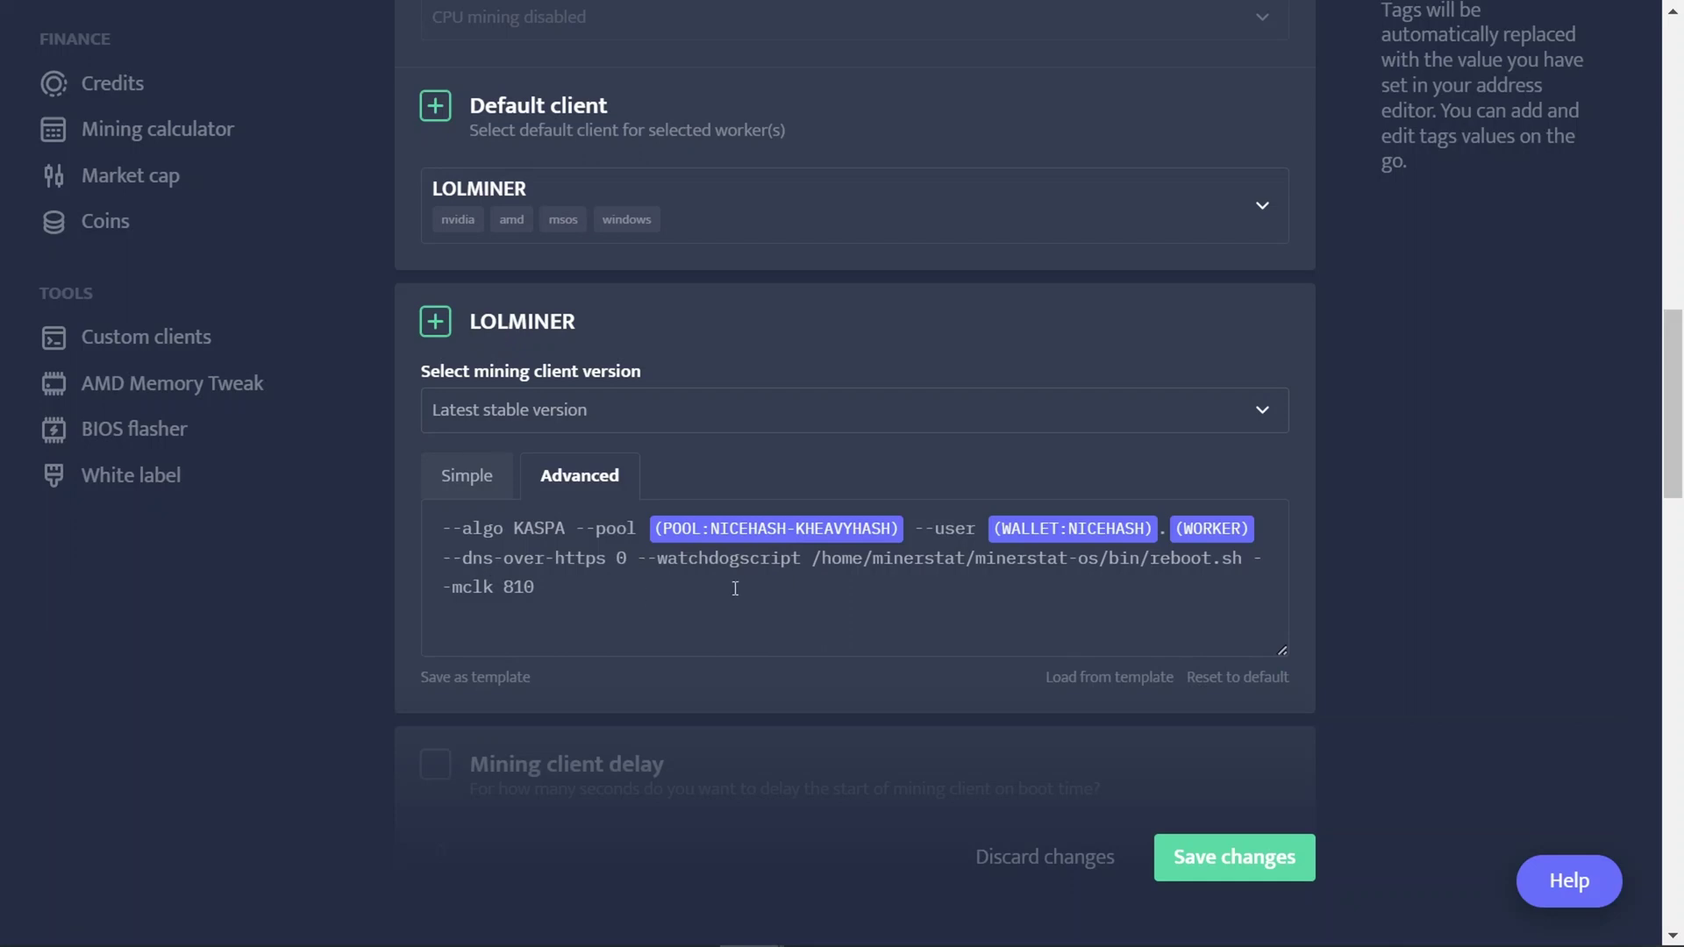
click(787, 538)
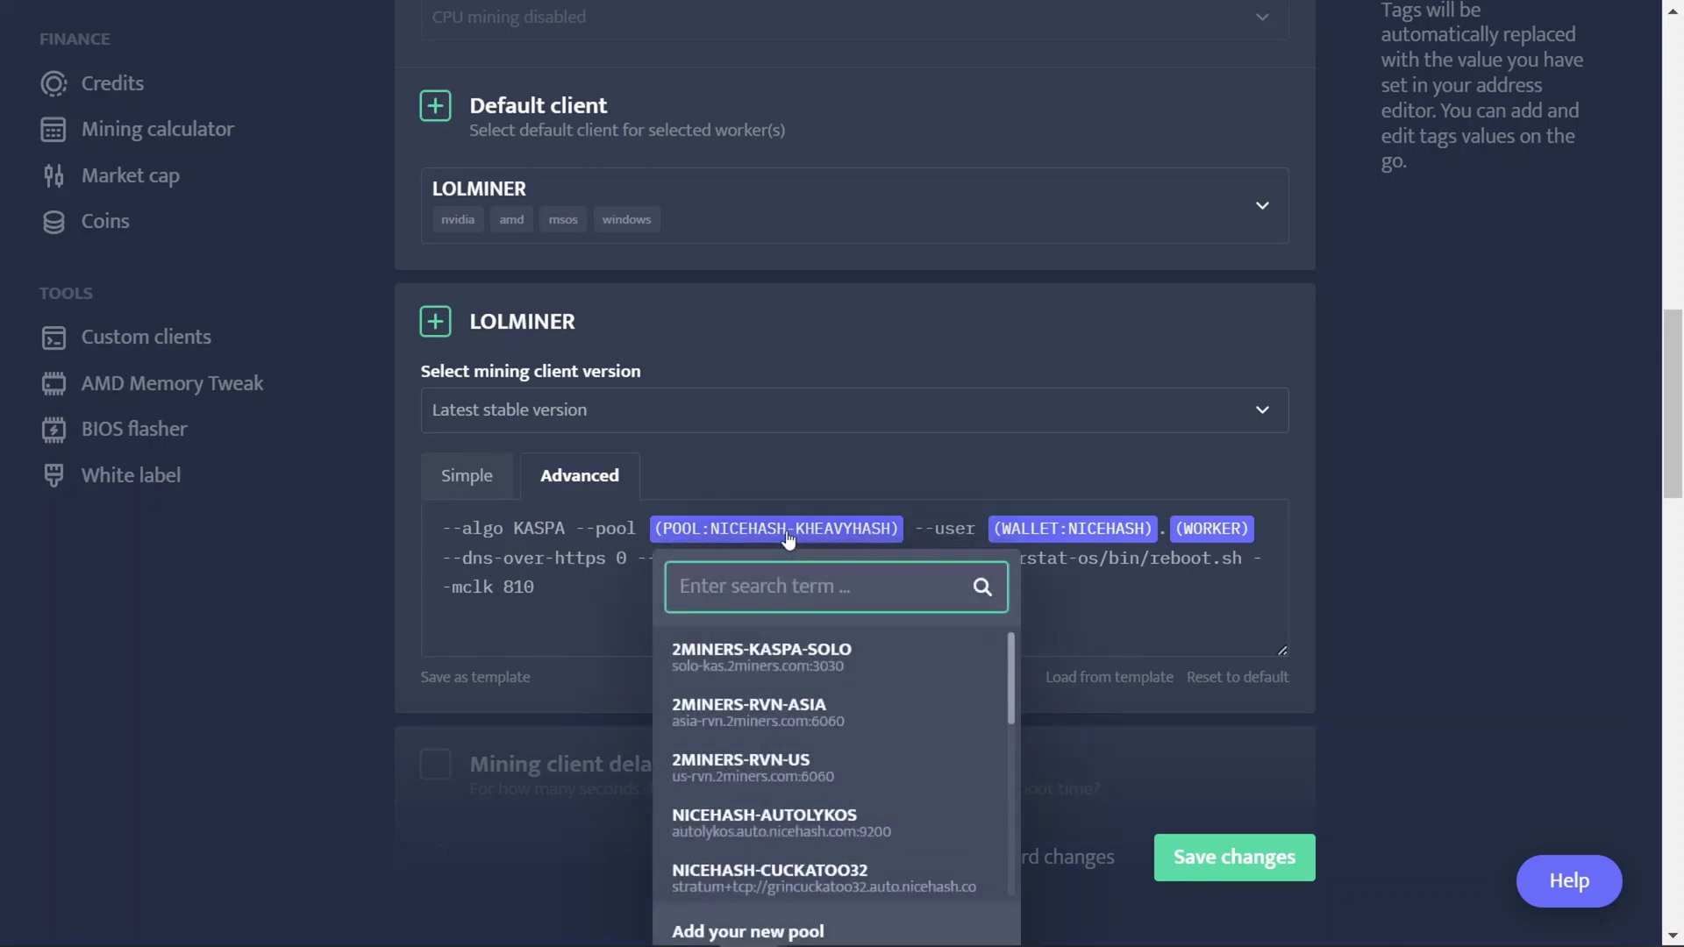
click(842, 663)
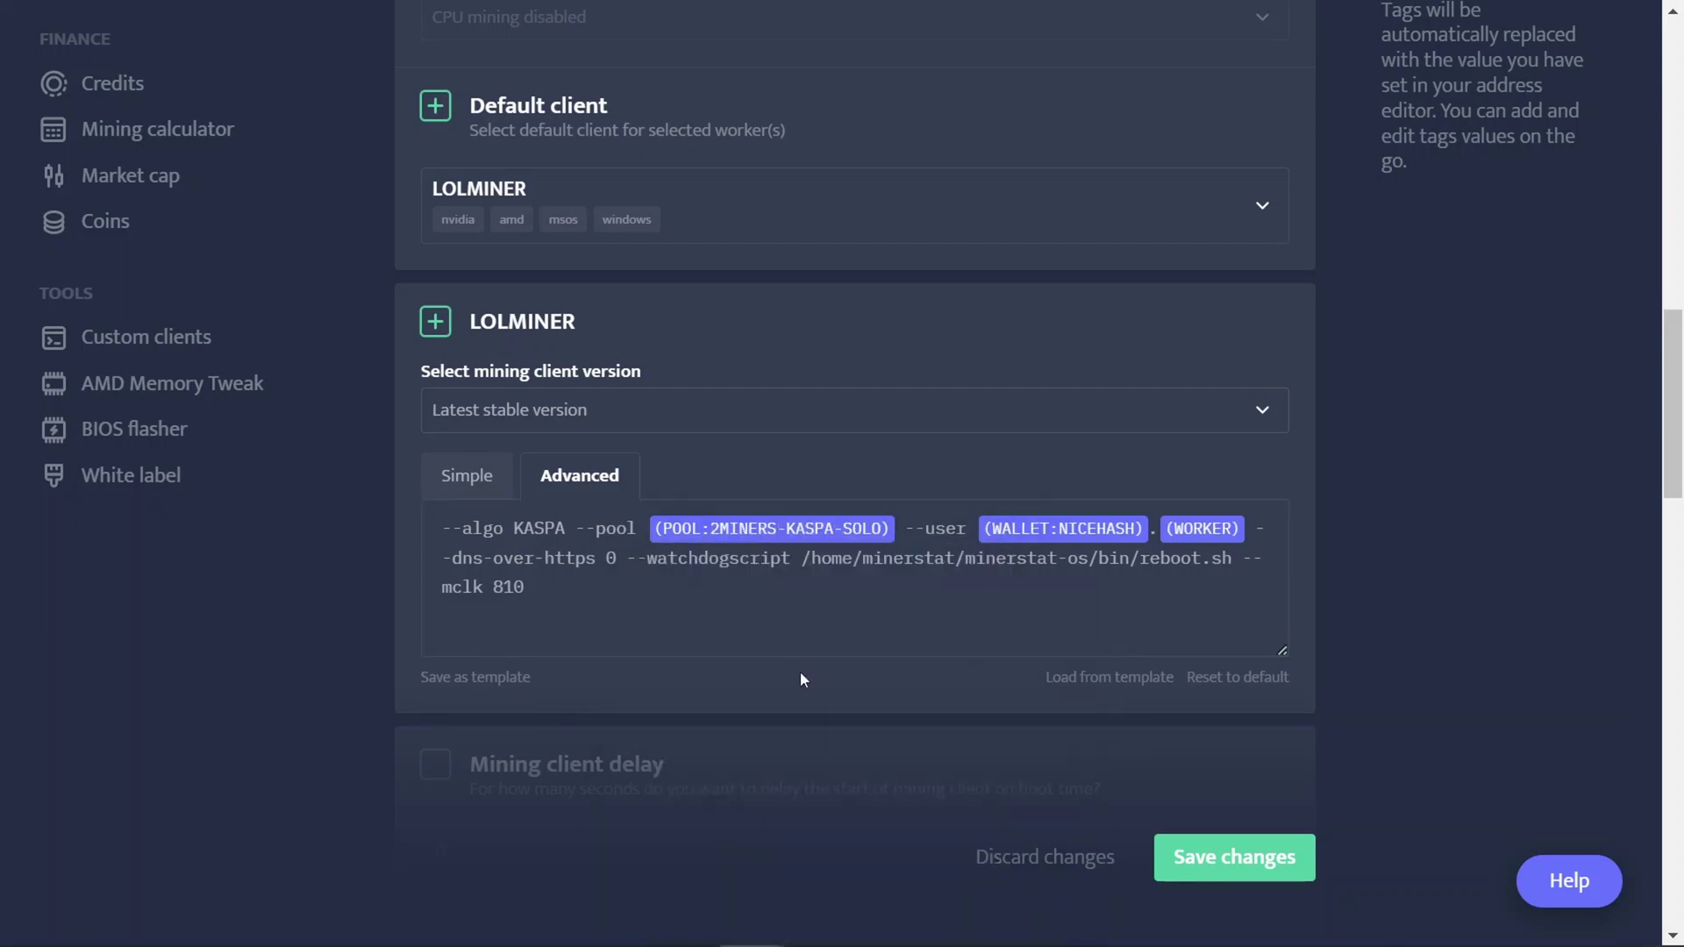
click(1091, 531)
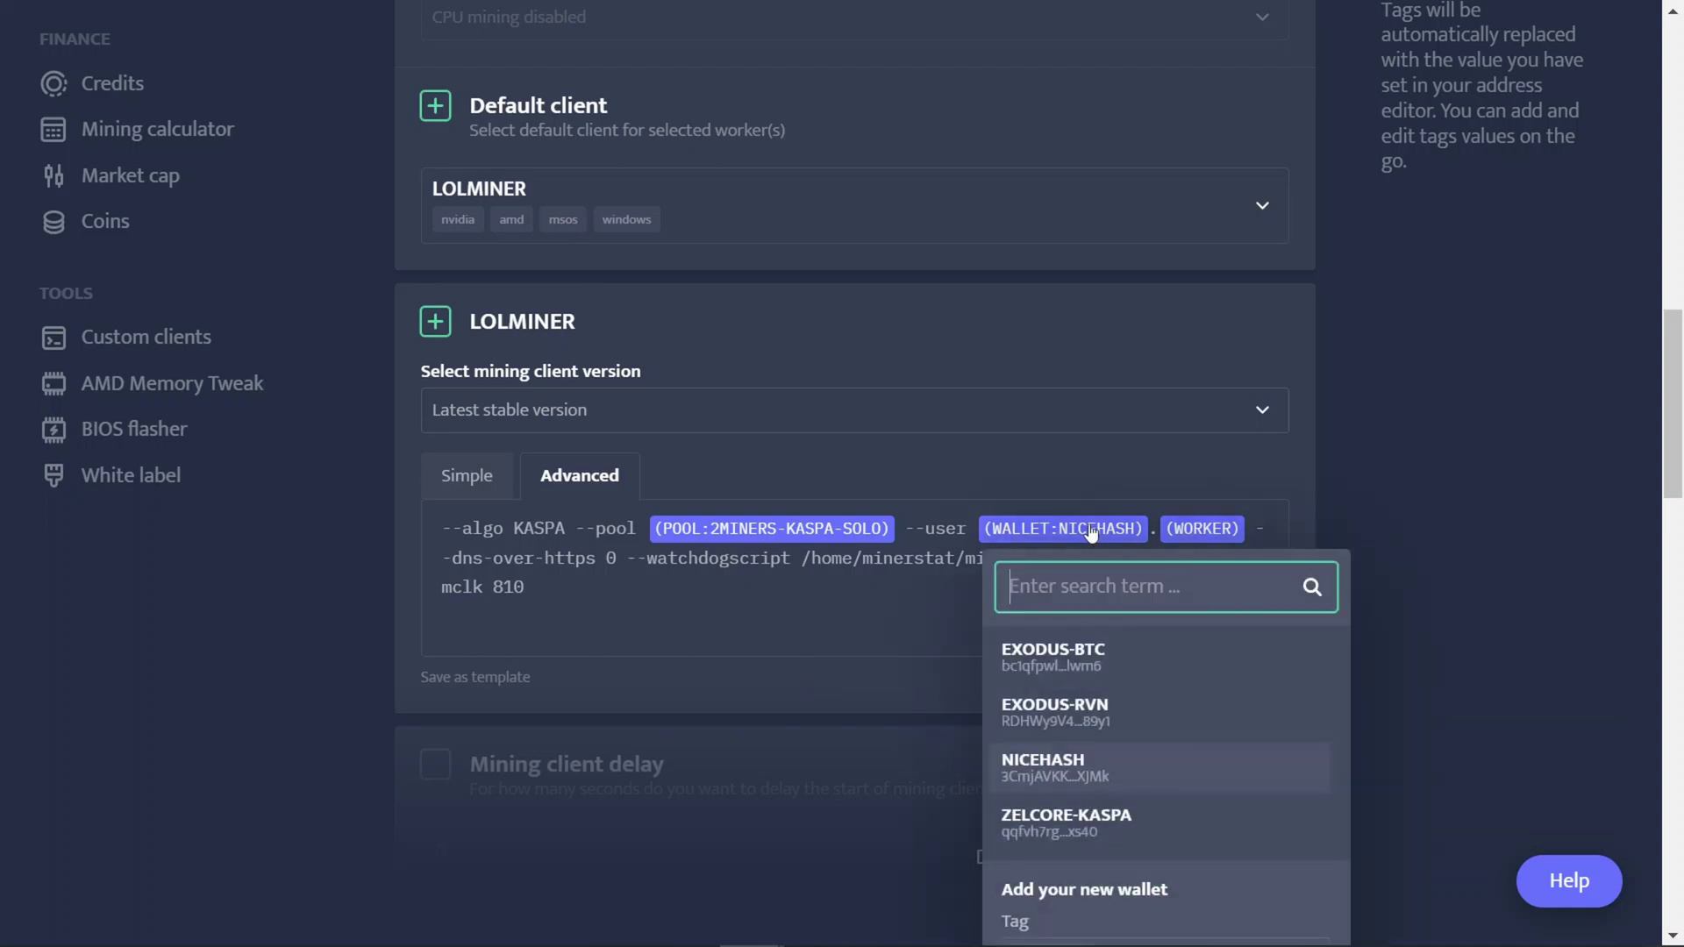
text(zel)
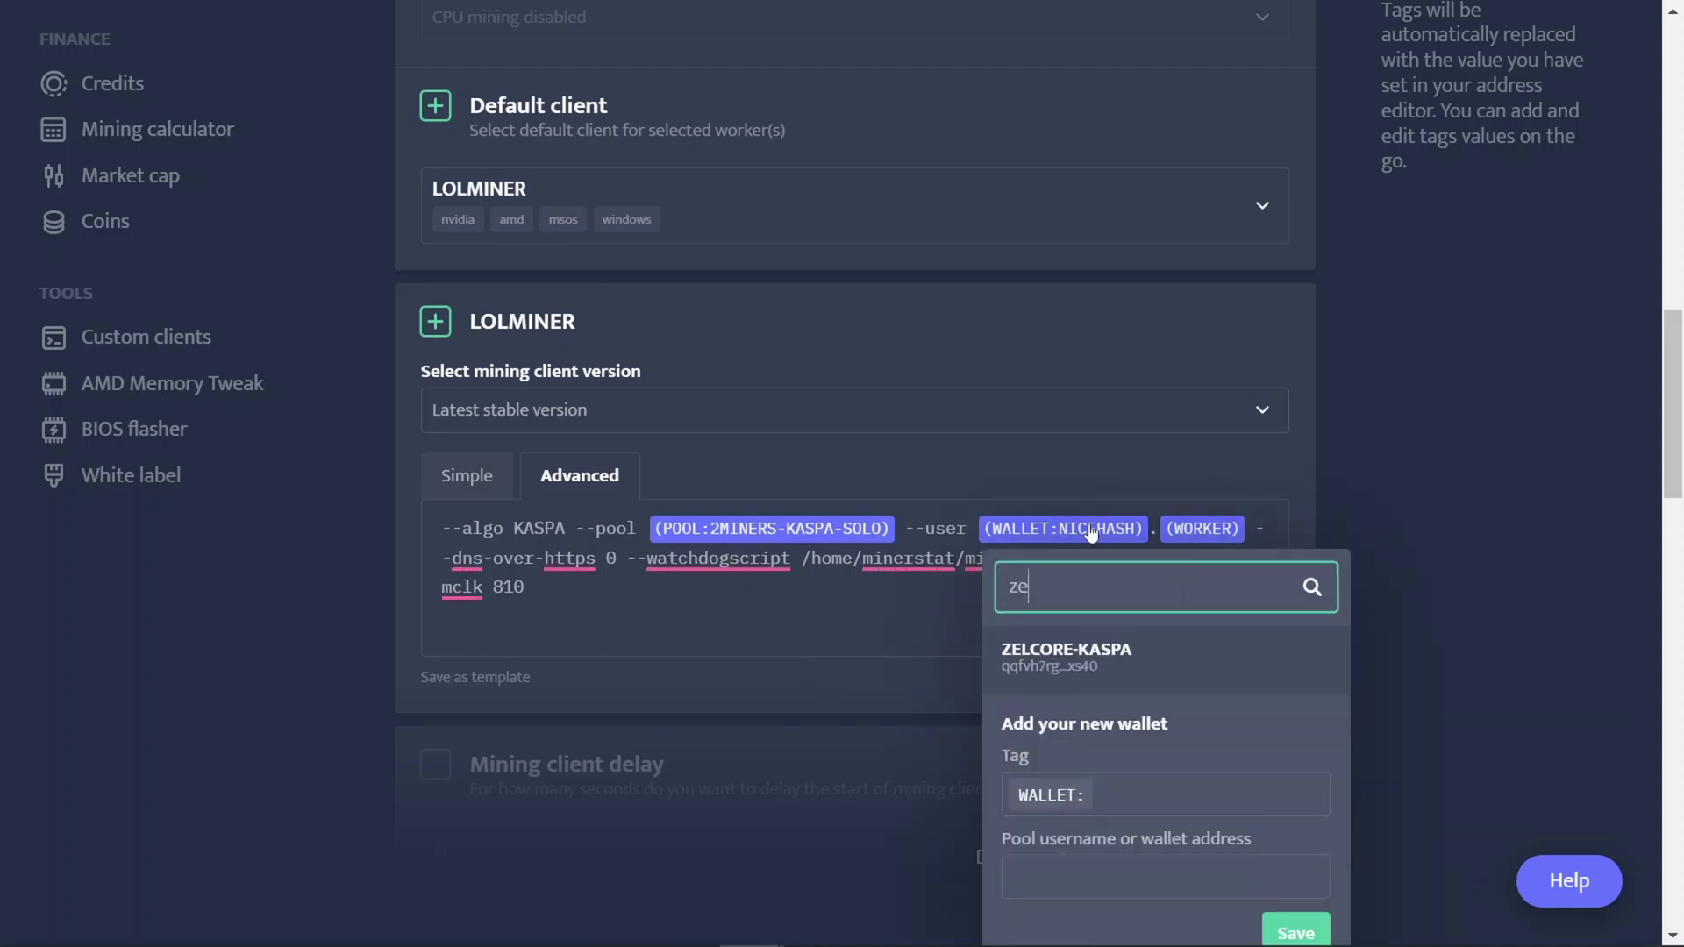
click(1004, 667)
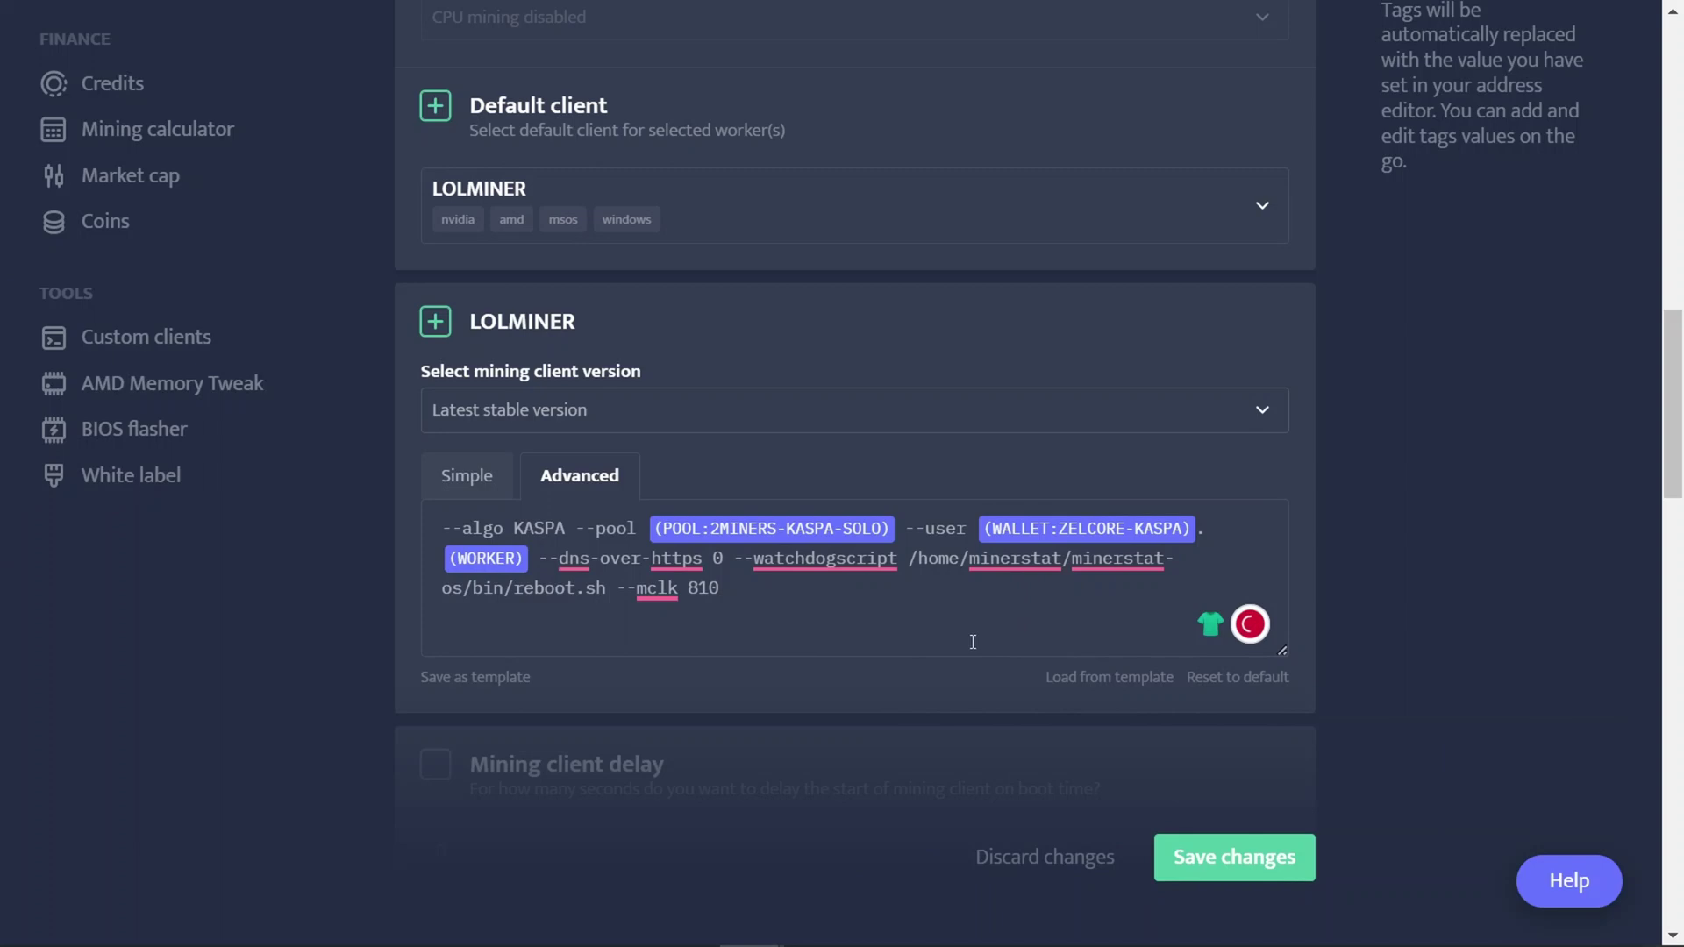
click(1228, 857)
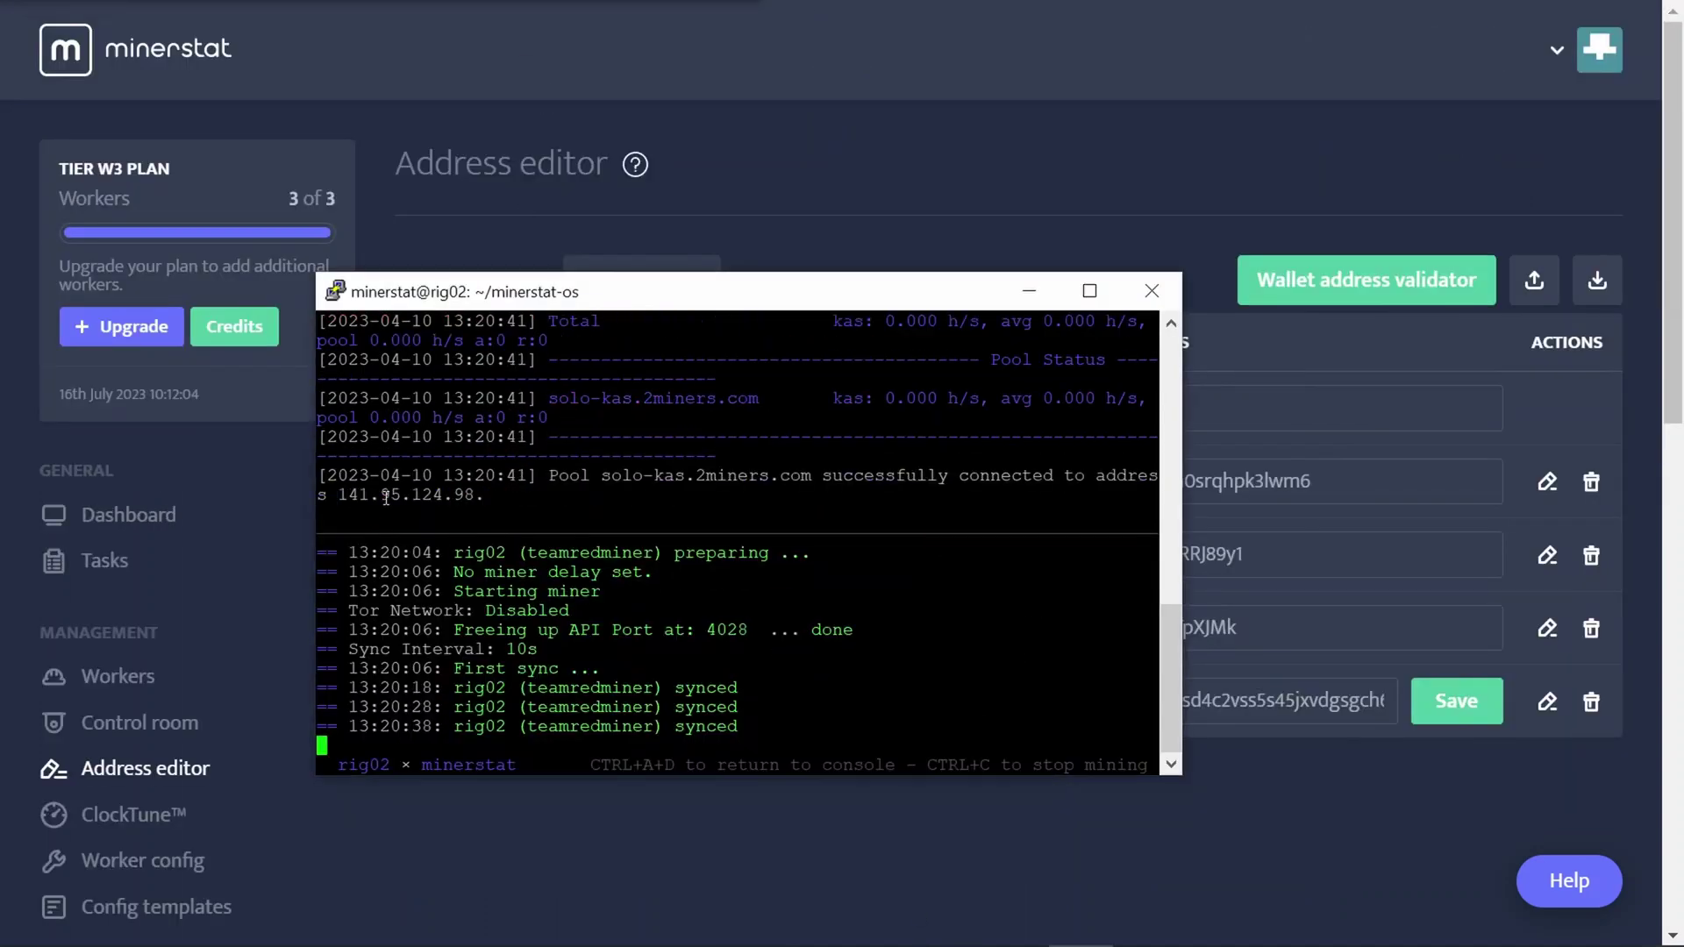
- After spotting the invalid-address error, prefix the ZELCORE-KASPA wallet address with kaspa:
drag(394, 497, 561, 490)
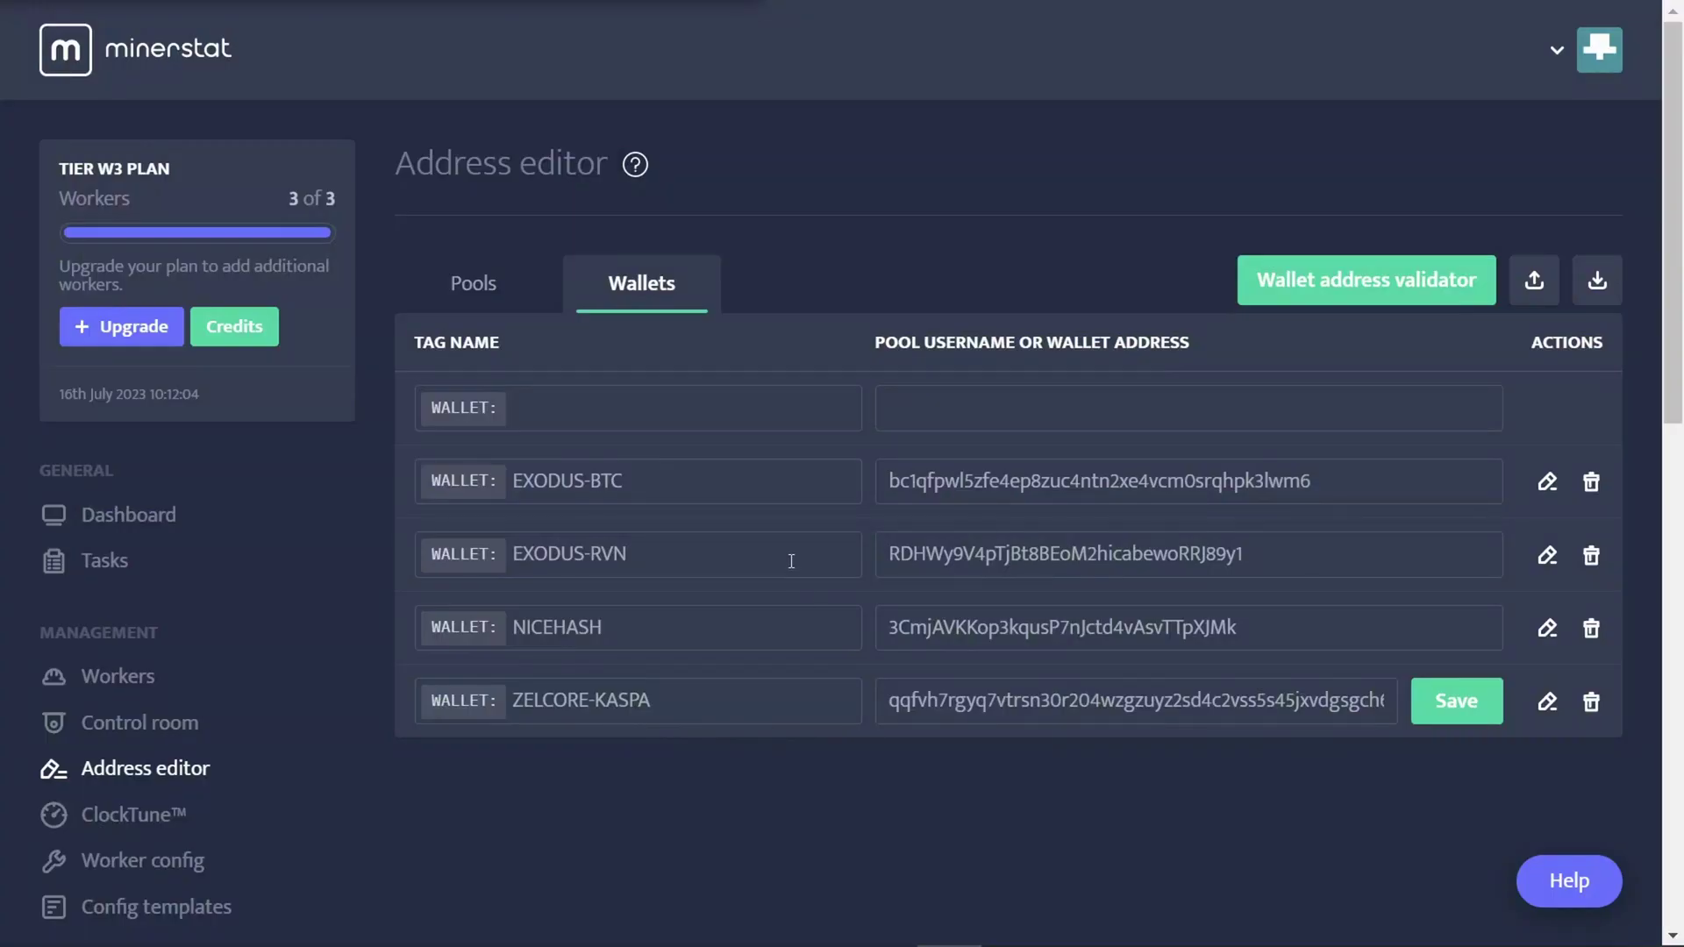
click(930, 702)
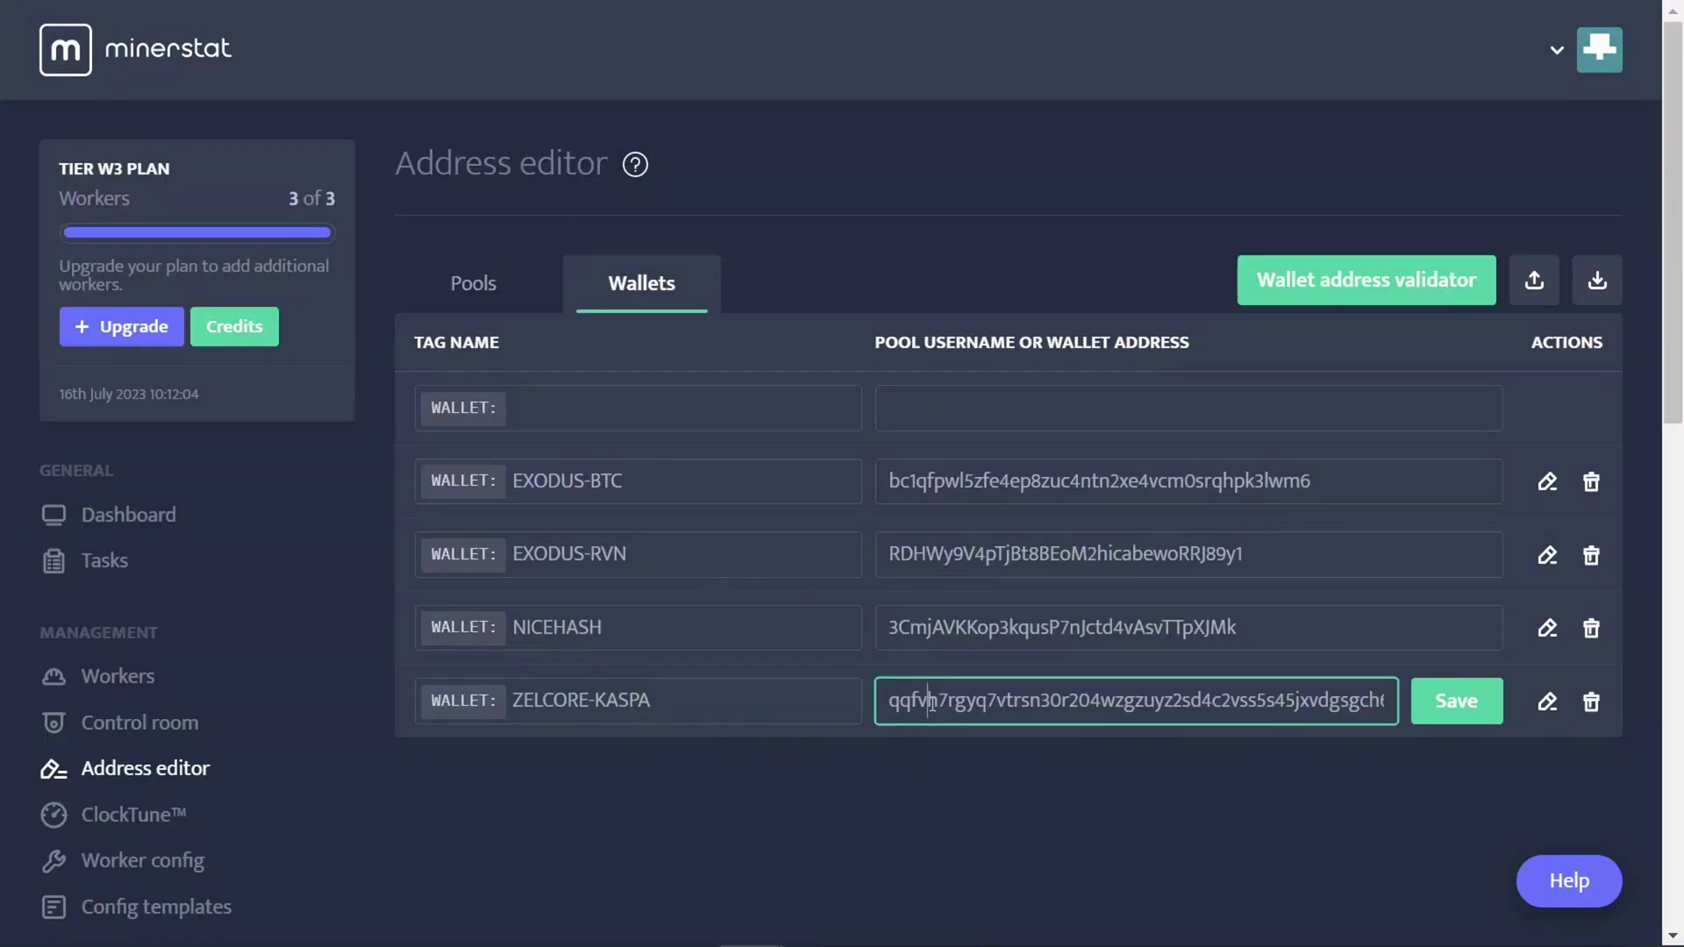
text(kasp)
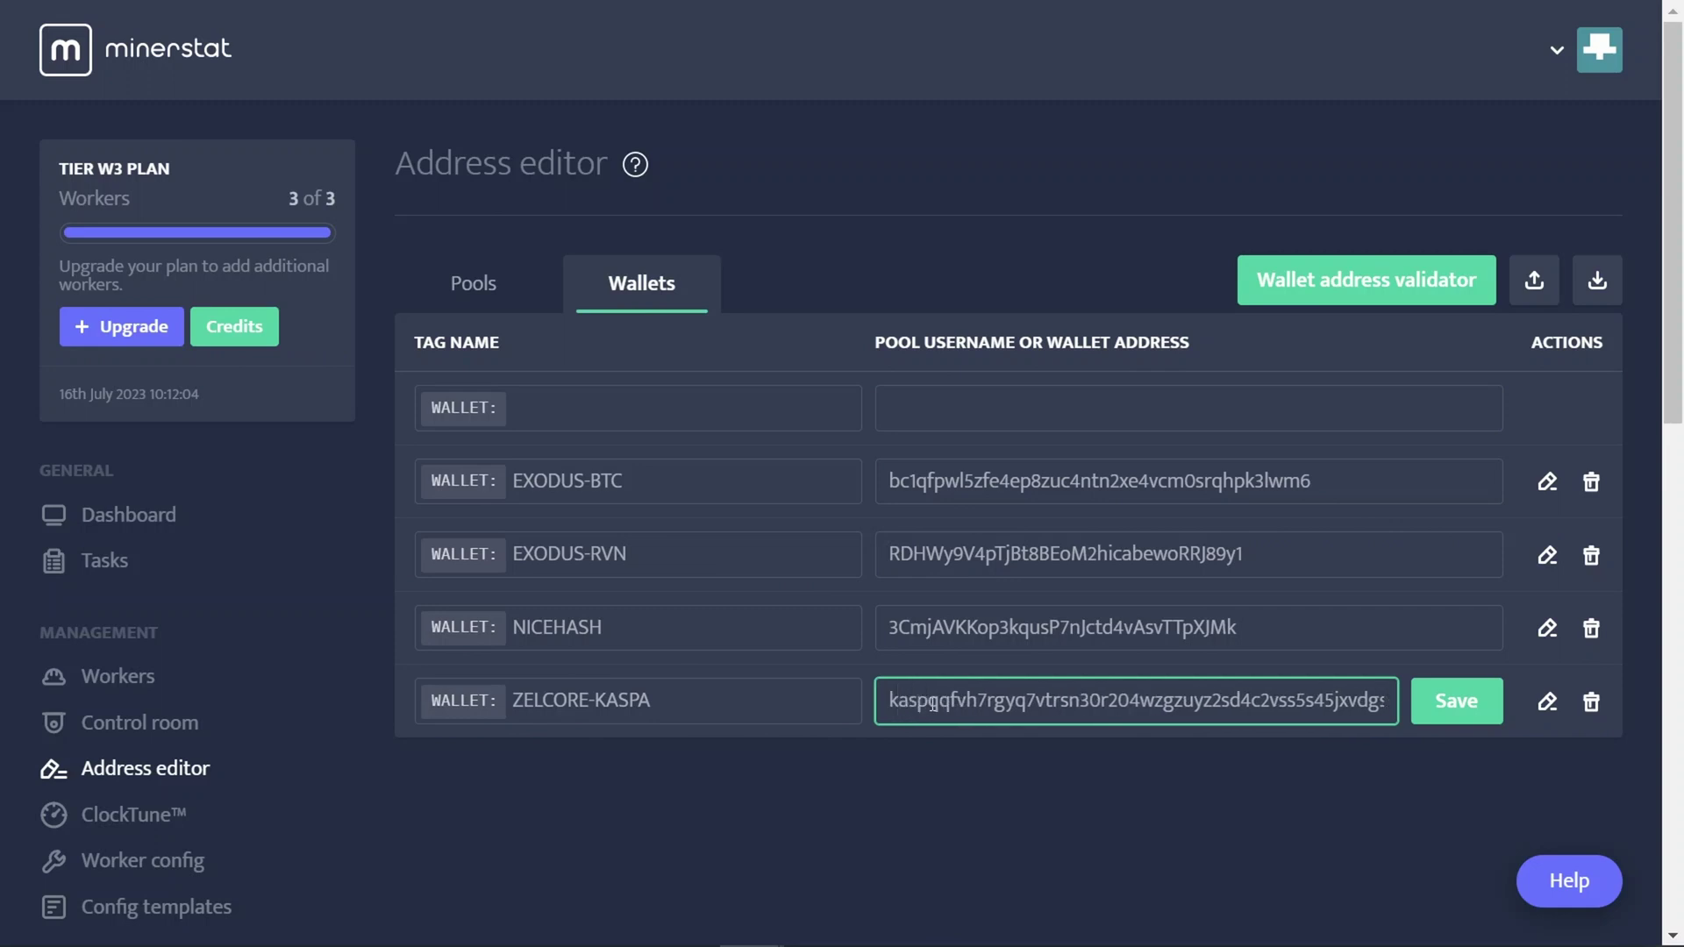
text(a:)
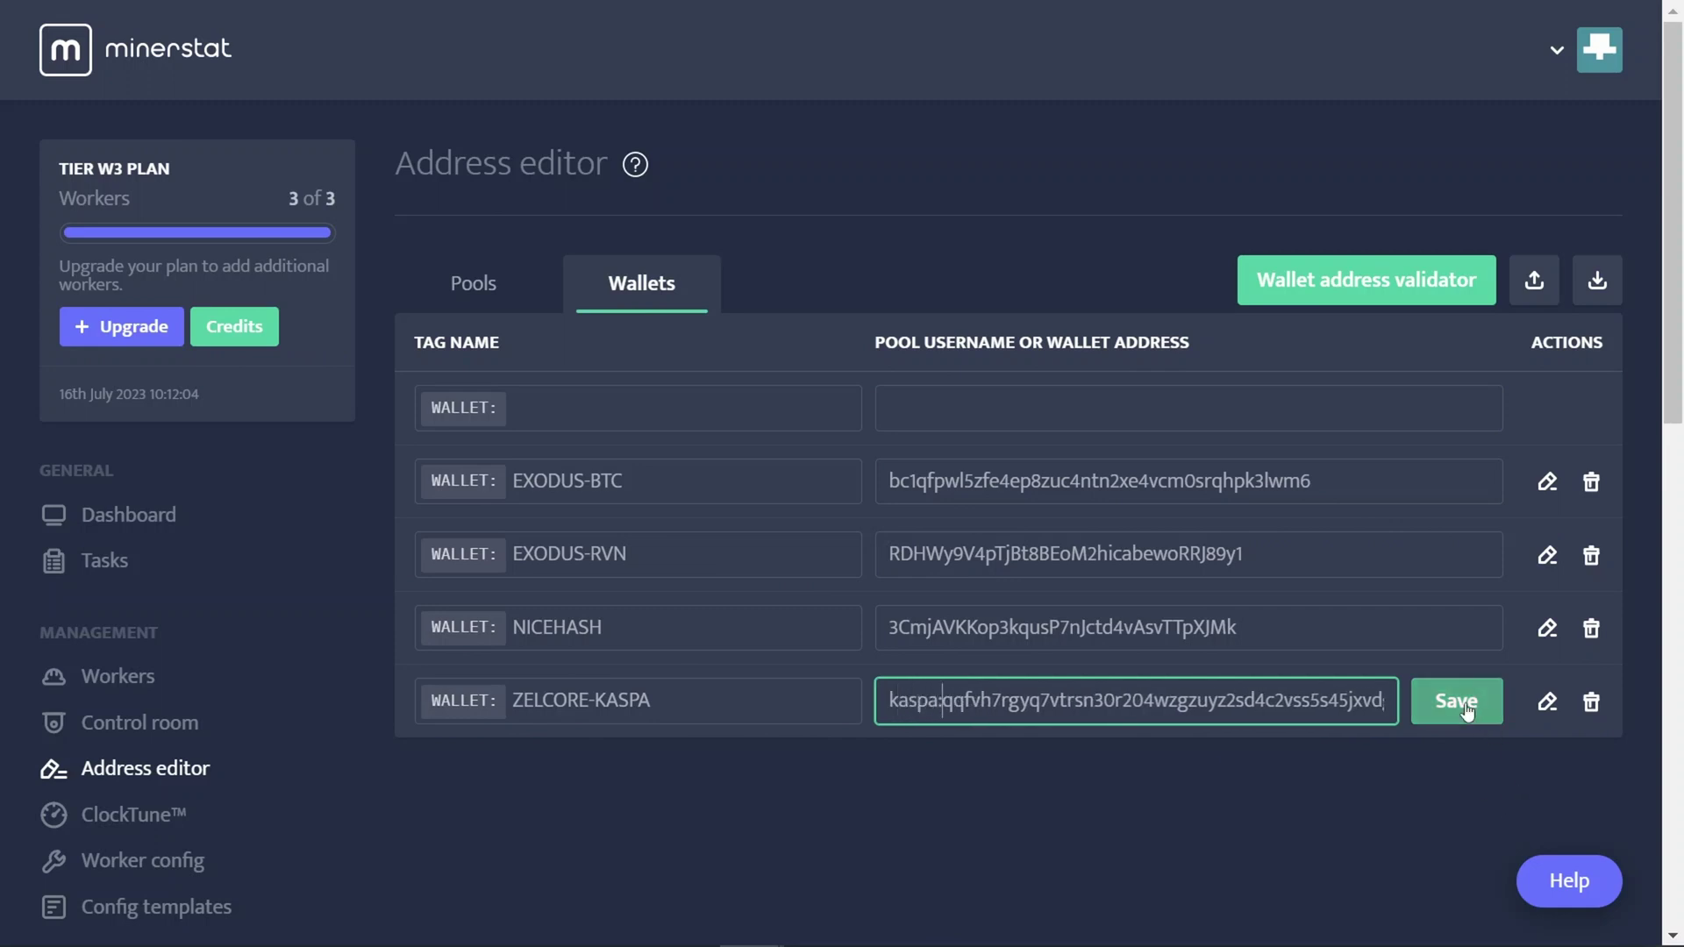
click(127, 677)
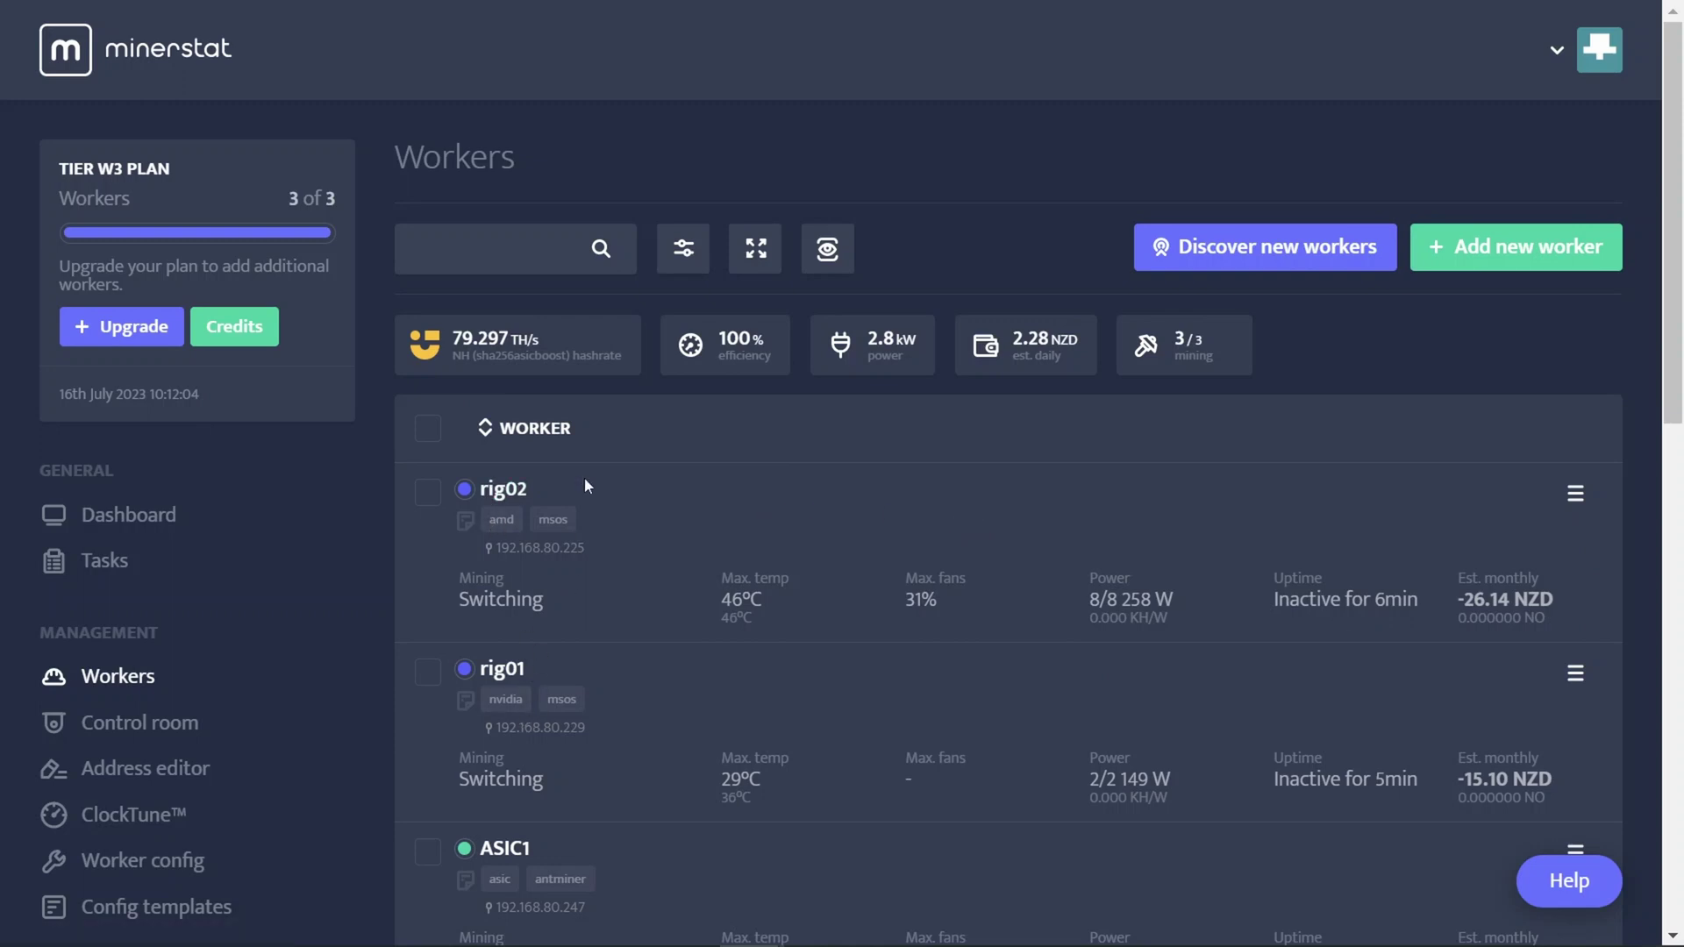
- Check rig02's miner log in PuTTY, then return to the minerstat Workers list
key(alt+Tab)
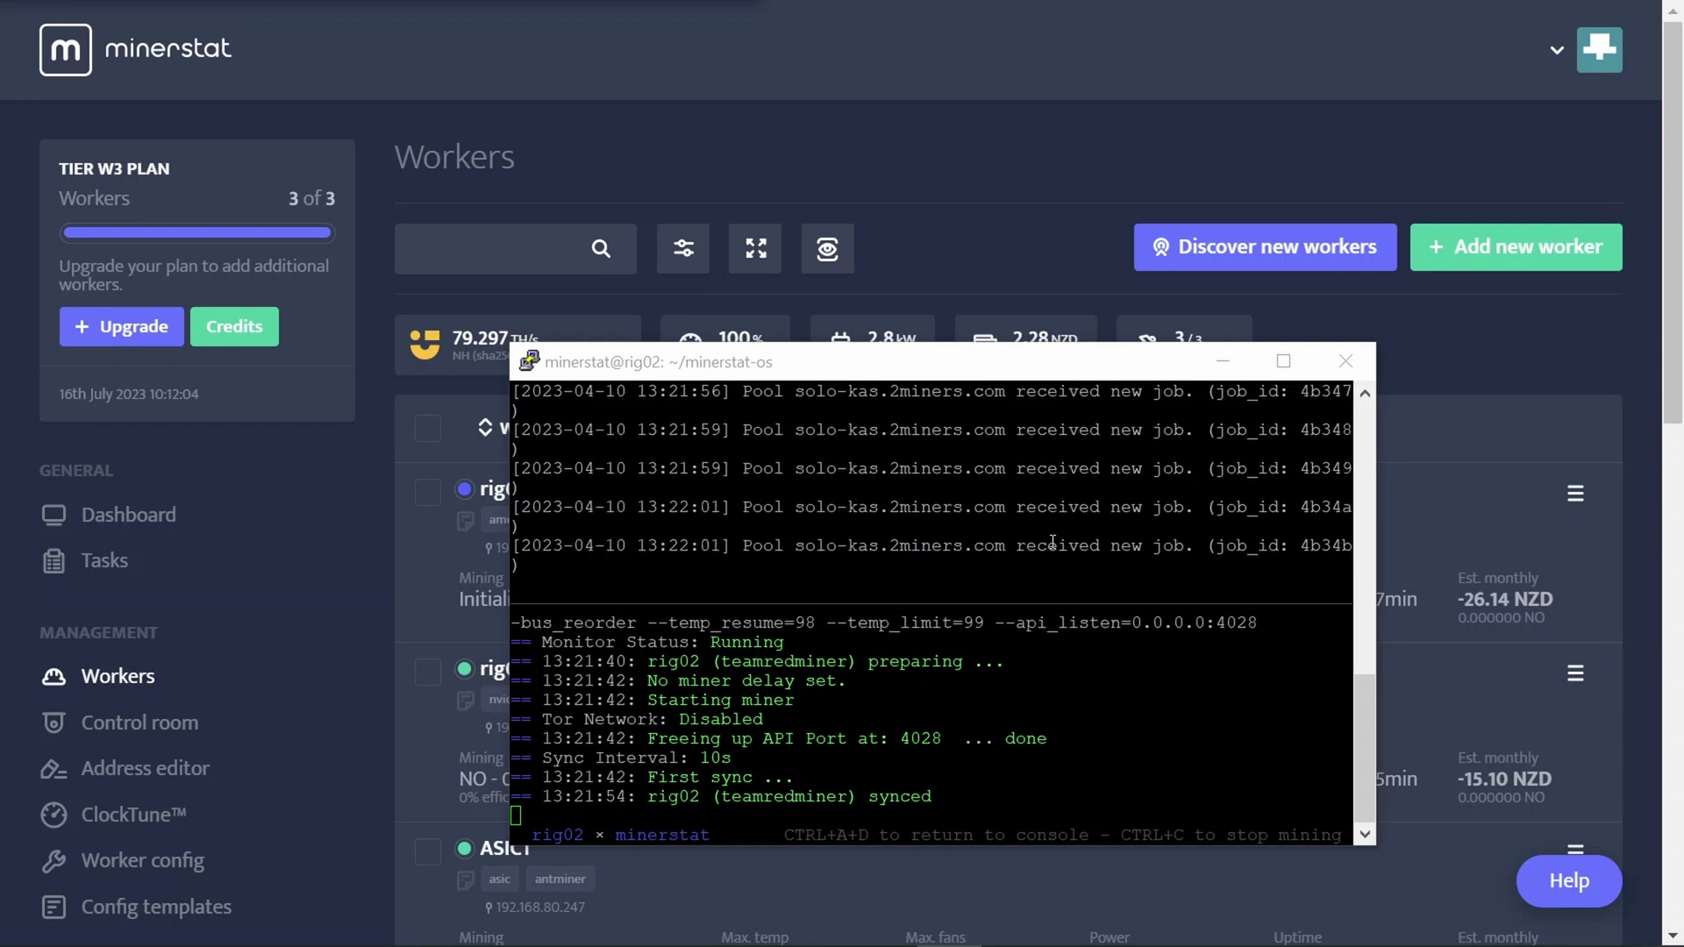
click(981, 171)
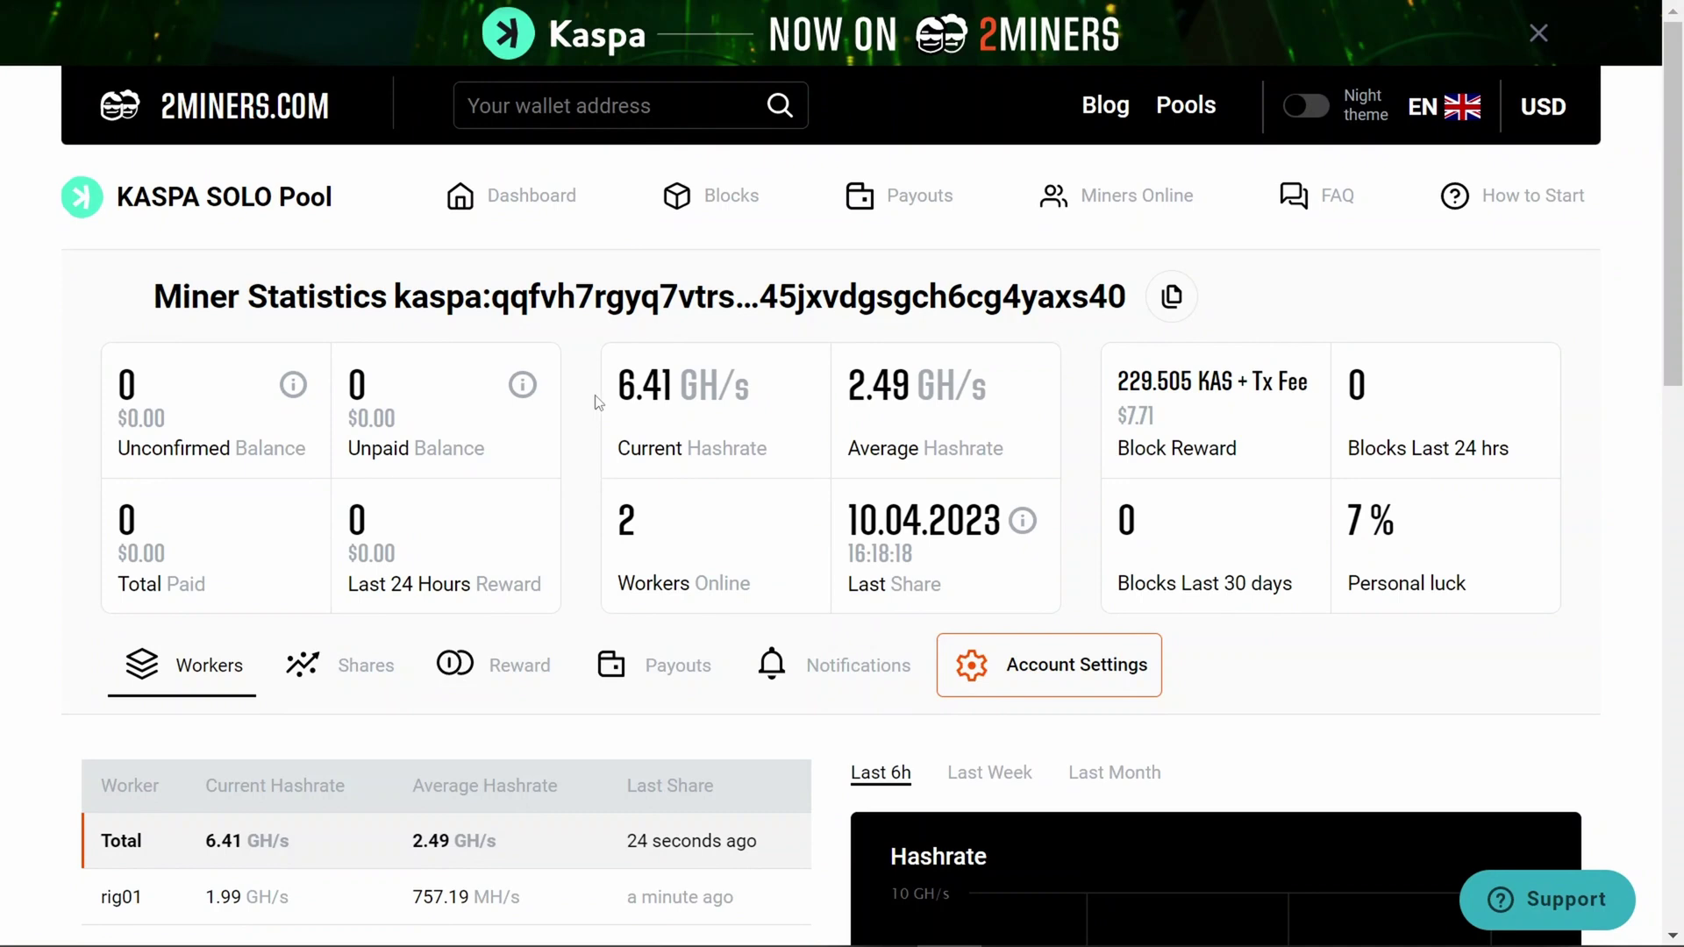
- View the 2Miners Kaspa SOLO stats for the Zelcore wallet, showing both workers and the hashrate chart
click(532, 102)
scroll(583, 531, down, 6)
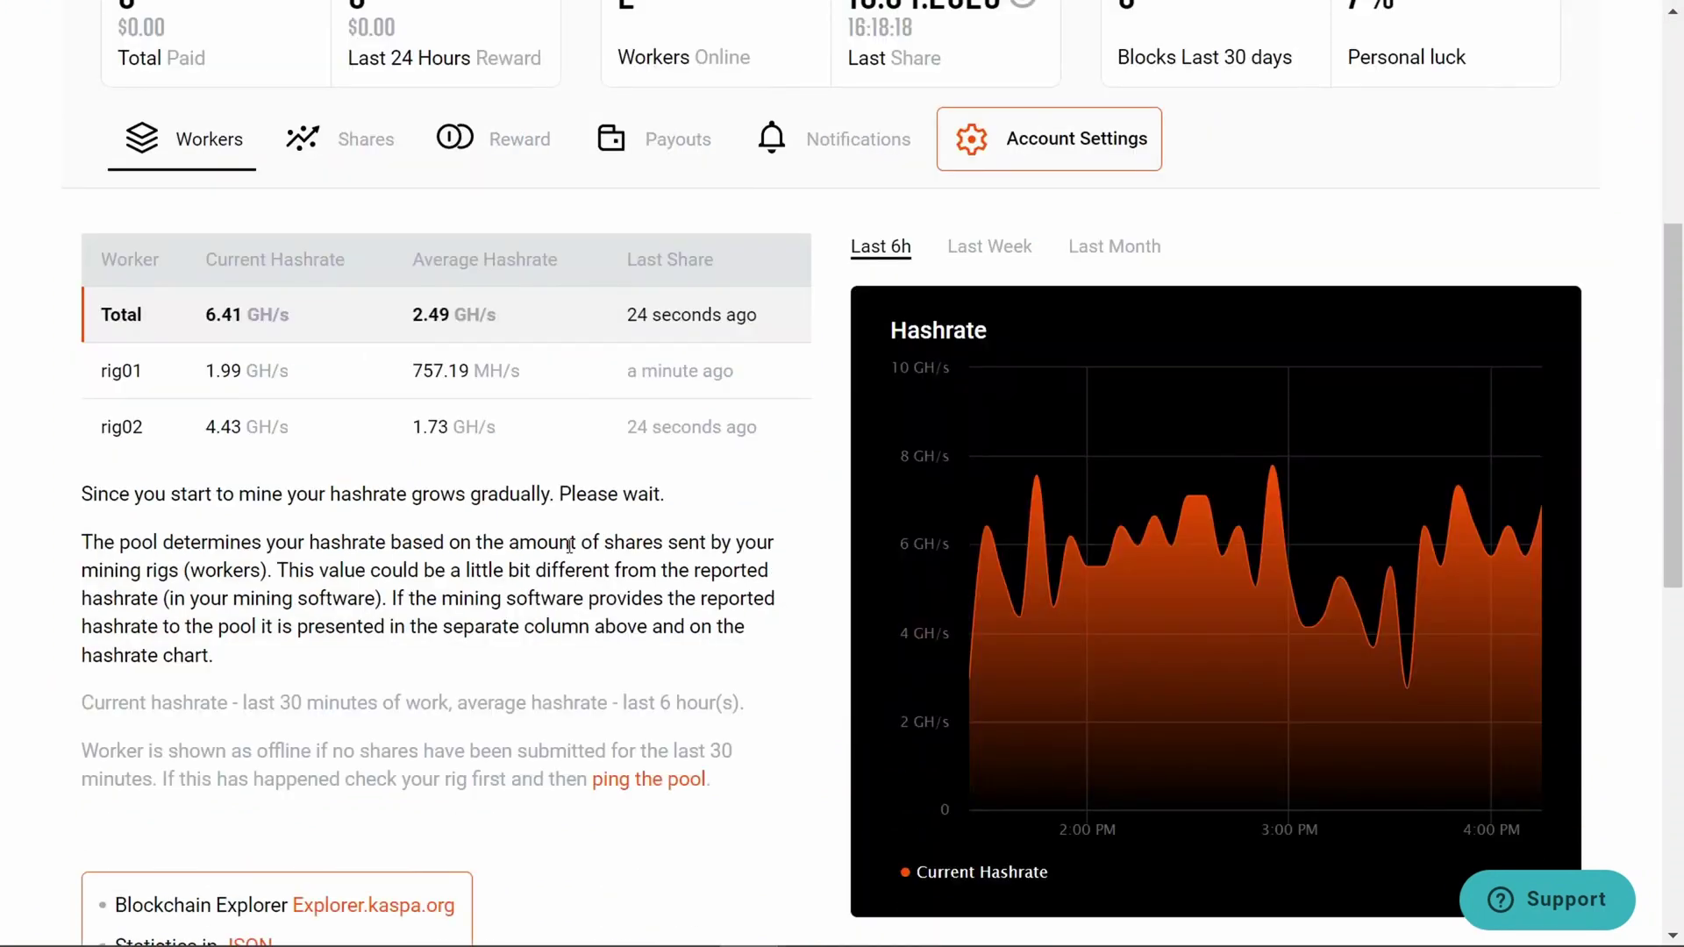
scroll(568, 546, up, 2)
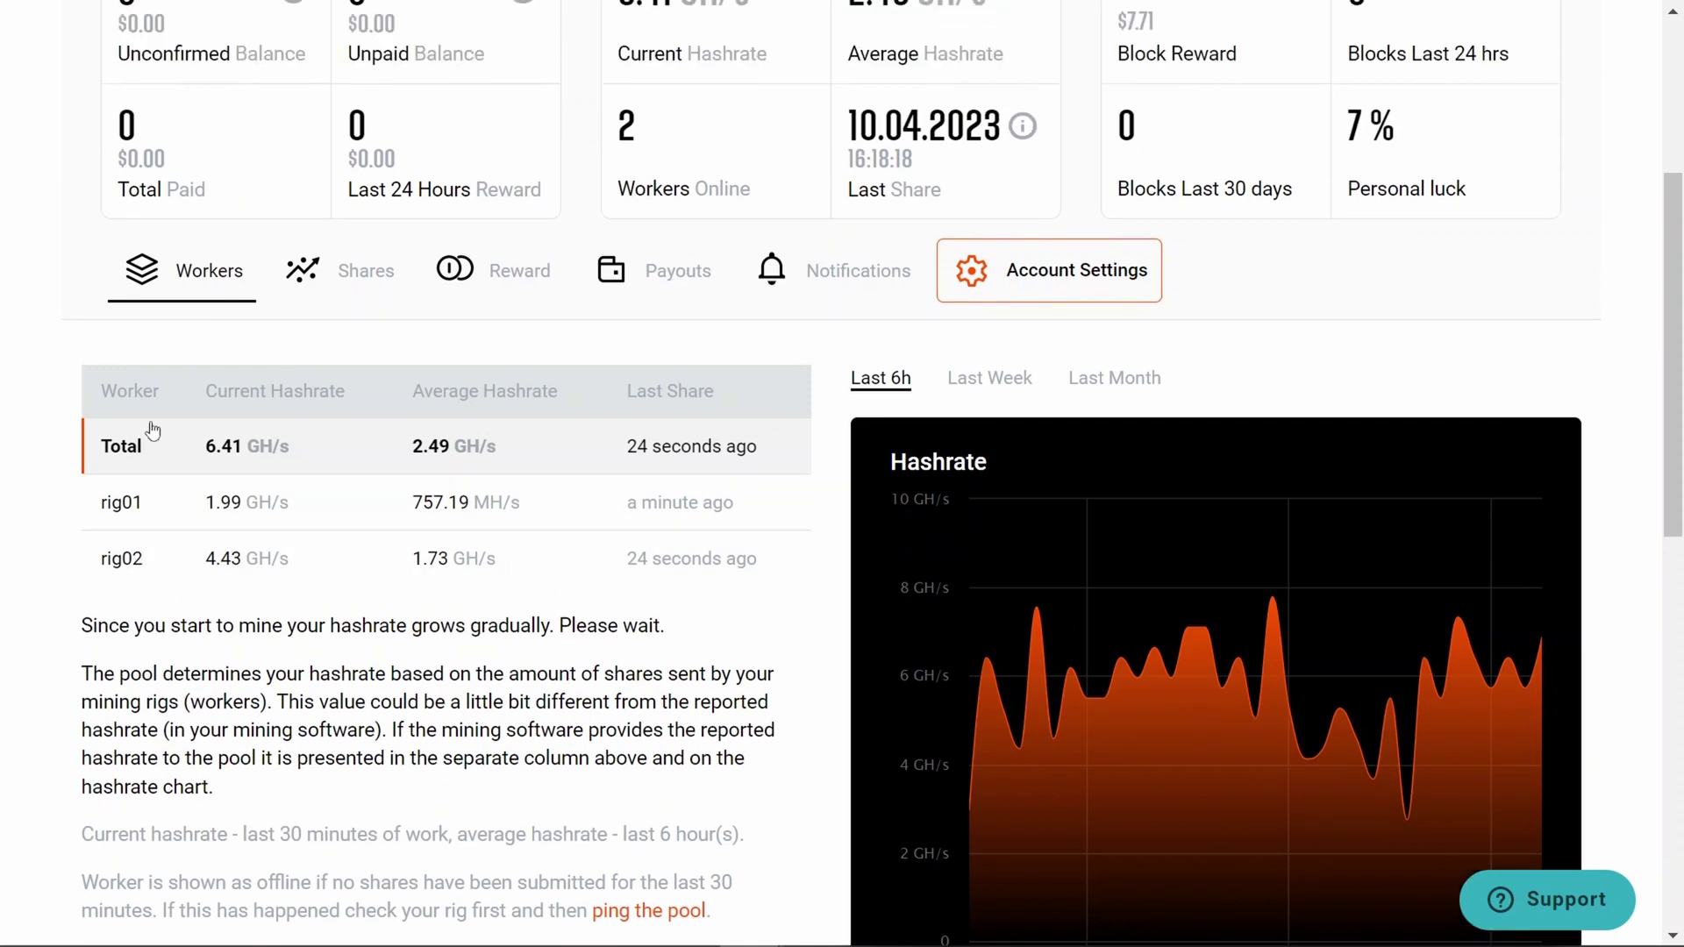
scroll(1125, 719, down, 2)
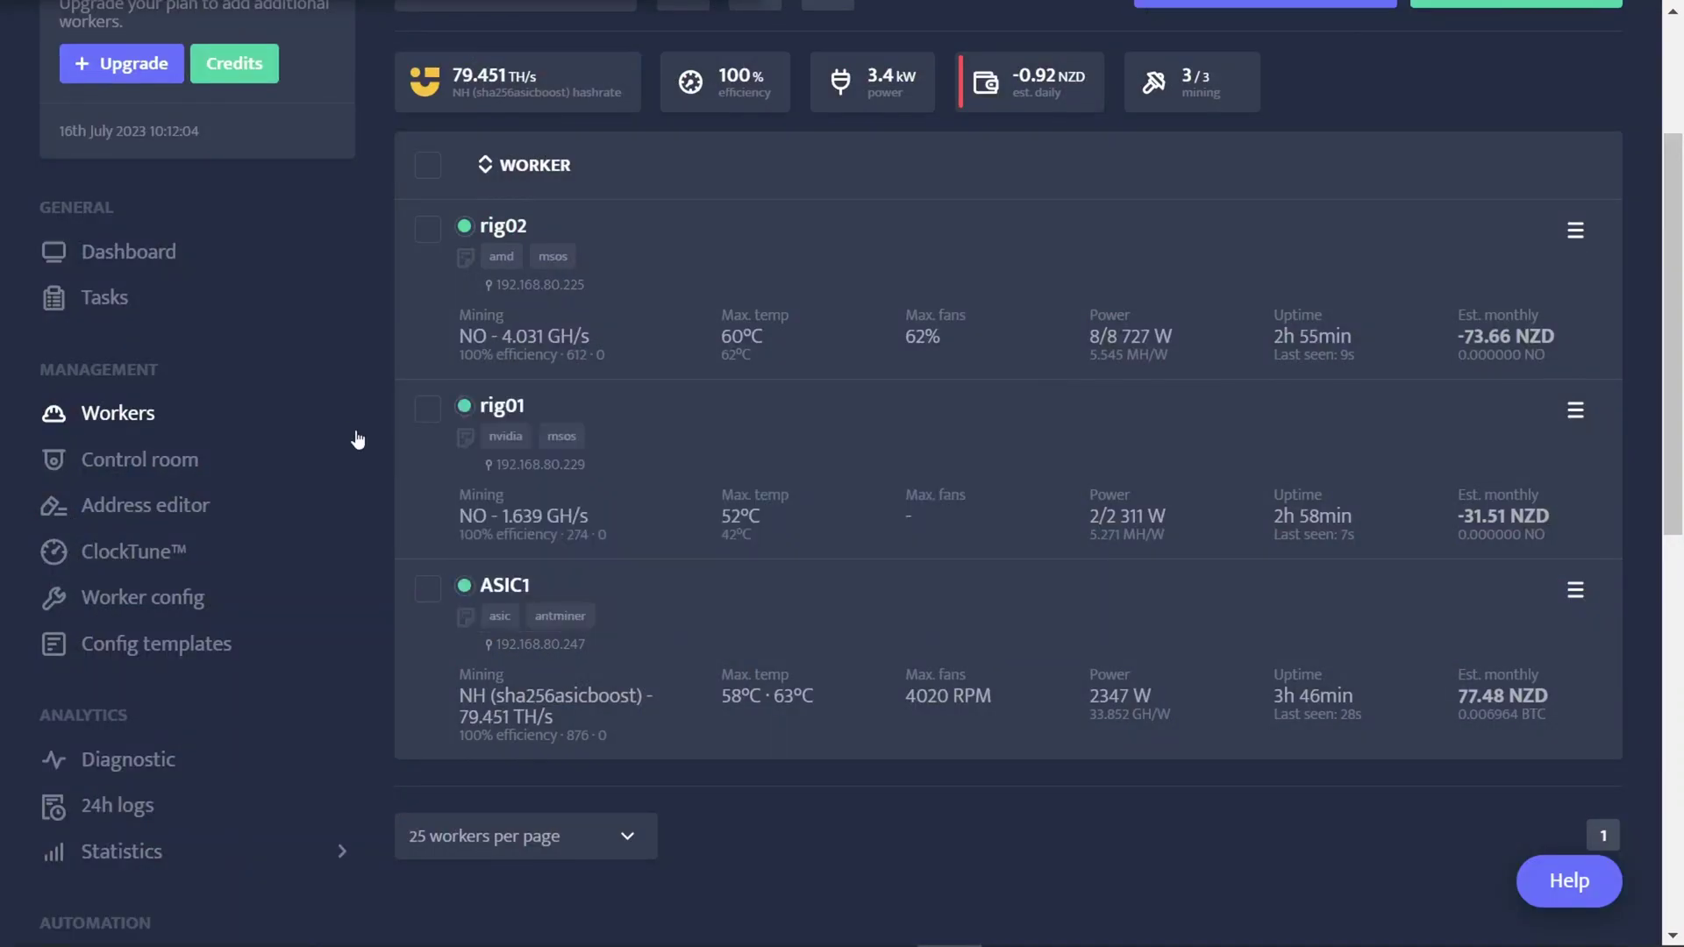
- Show rig01's LOLMINER 1.72 details on solo-kas.2miners.com:3030 with two RTX 3090s at 819.61 MH/s
mouse_move(519, 541)
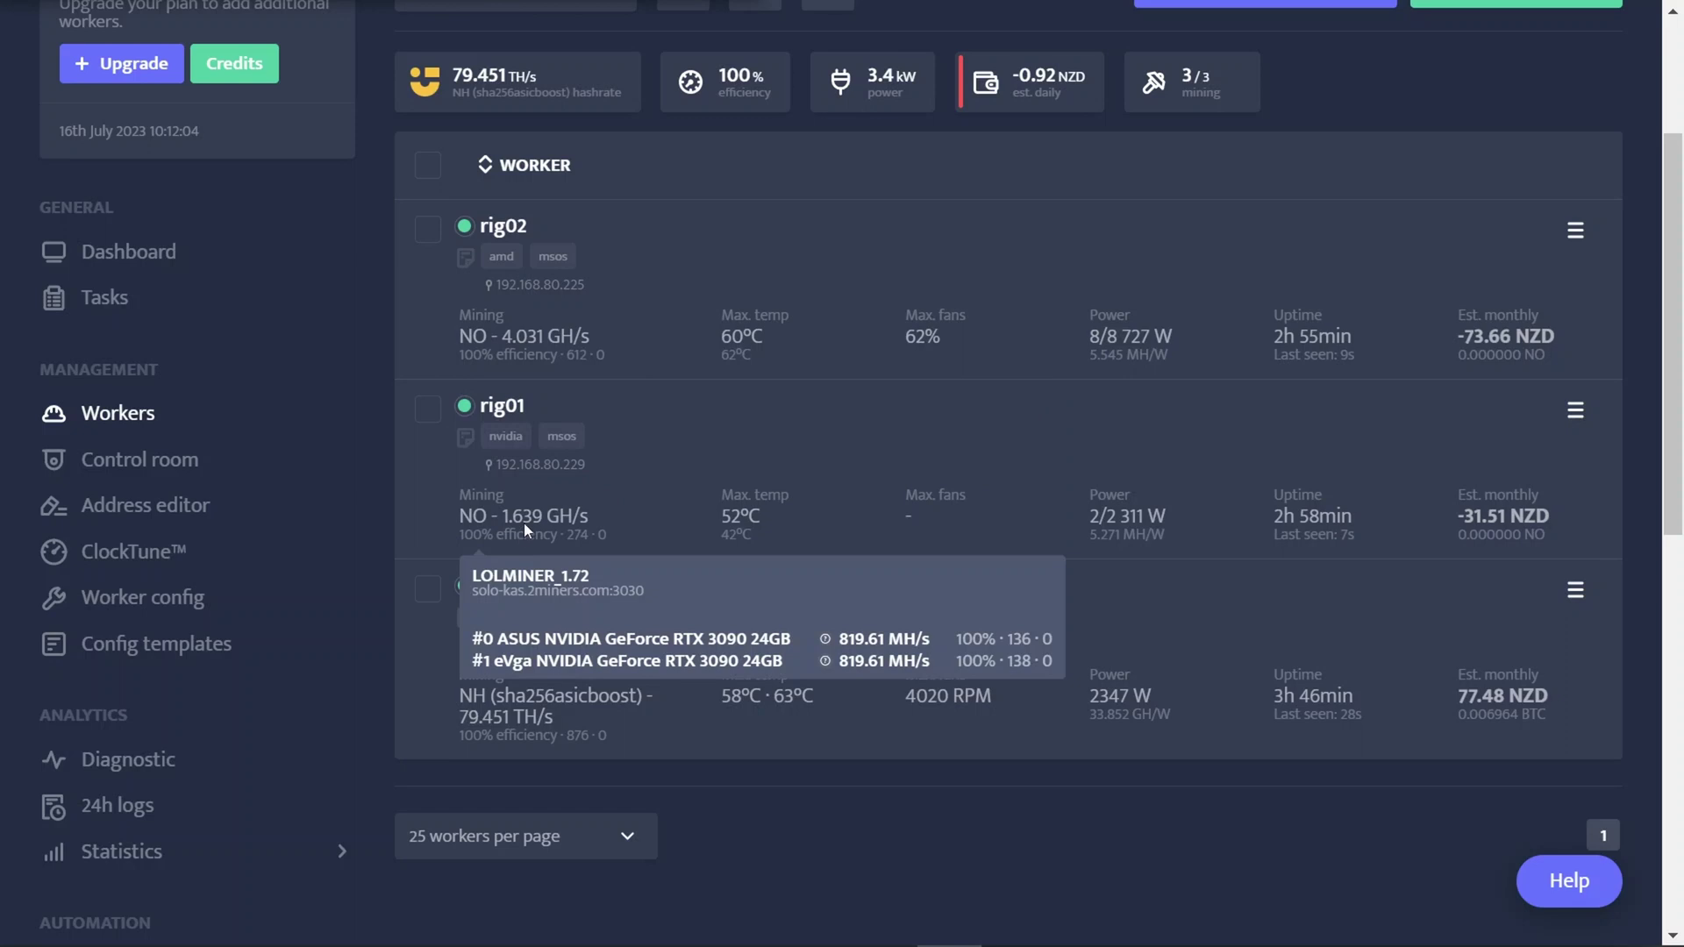